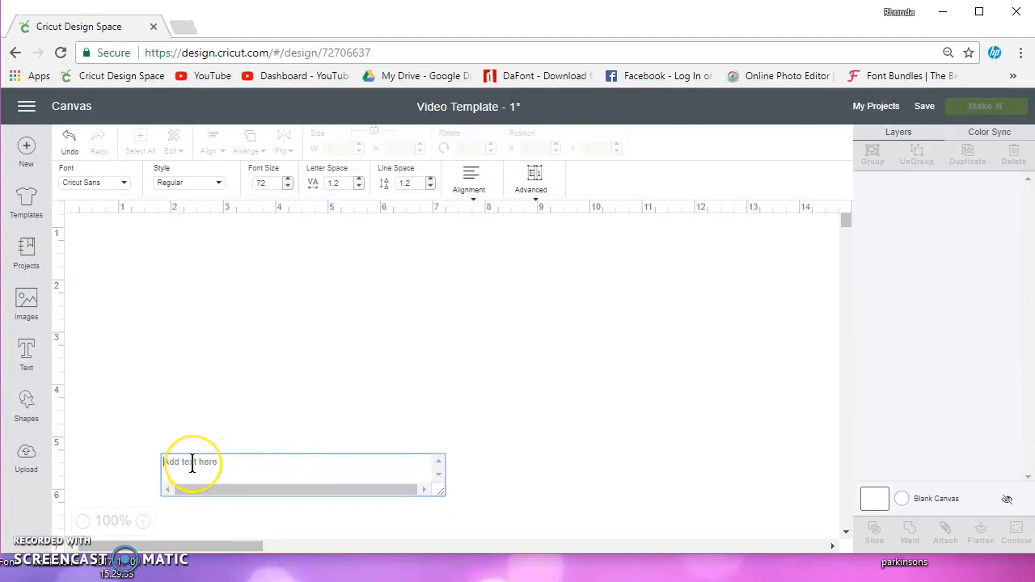
Enter the text "I Love My Cricut" on the canvas, breaking it onto a second line before "My".
{"action": "type", "text": "I"}
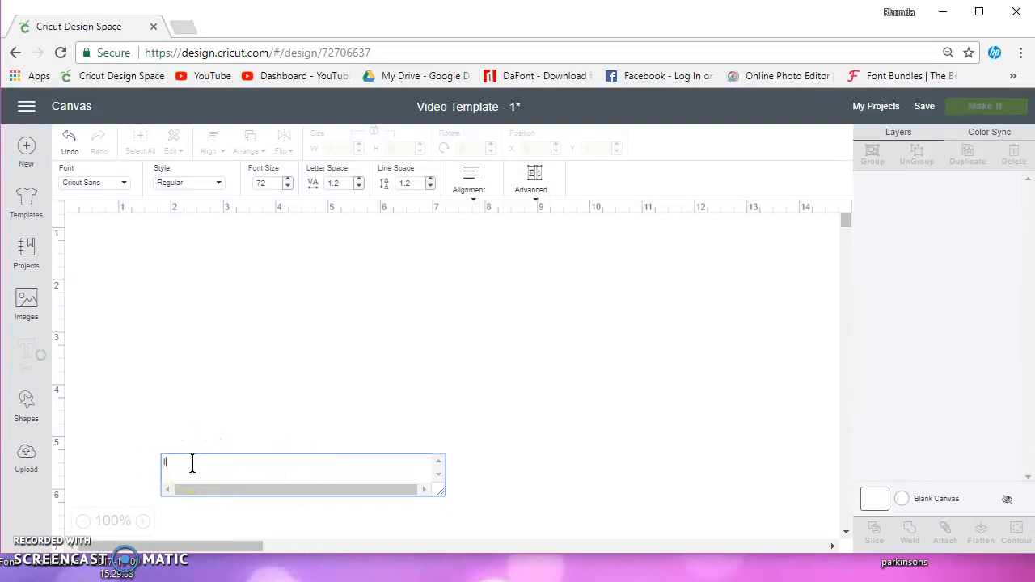
{"action": "type", "text": " Love My Cr"}
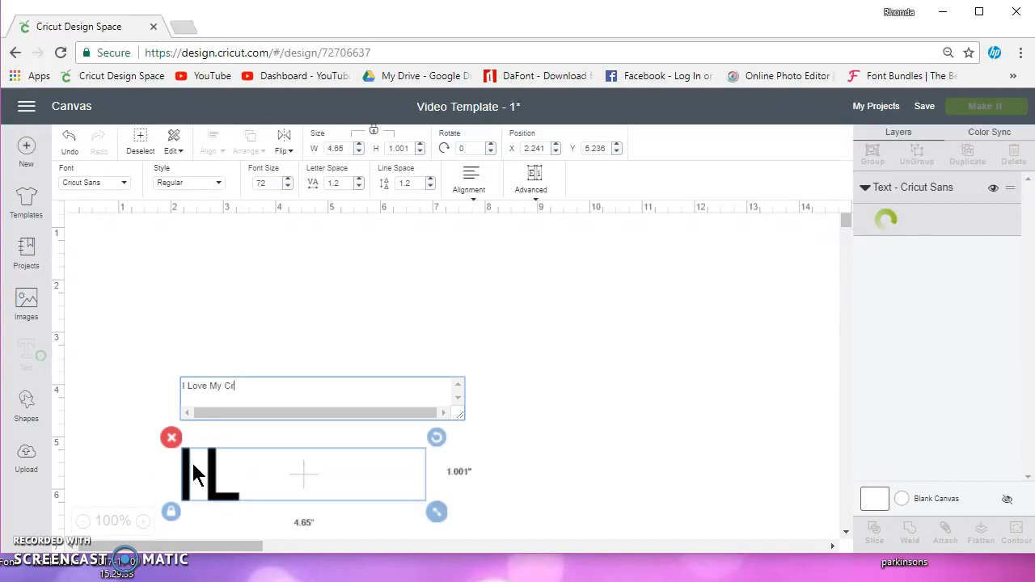
{"action": "type", "text": "icut"}
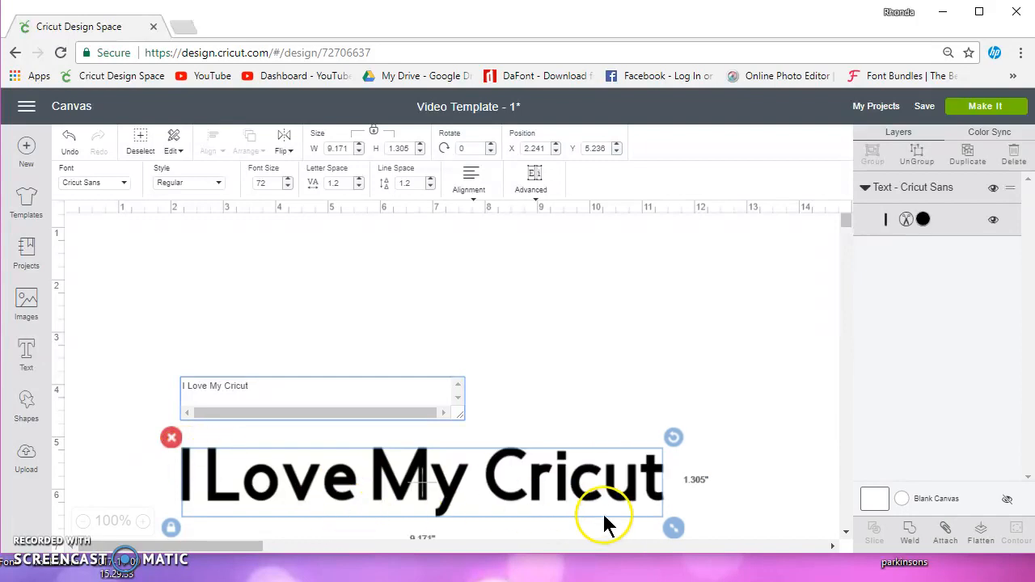
{"action": "left_click", "coordinate": [209, 385]}
{"action": "key", "text": "Return"}
Move the two-line text up to about X 2.9, Y 1.2 and enlarge it to about 8.3 by 4.2 inches.
{"action": "left_click", "coordinate": [210, 483]}
{"action": "left_click_drag", "start_coordinate": [212, 495], "coordinate": [215, 249]}
{"action": "left_click_drag", "start_coordinate": [485, 384], "coordinate": [631, 454]}
{"action": "left_click_drag", "start_coordinate": [405, 279], "coordinate": [435, 297]}
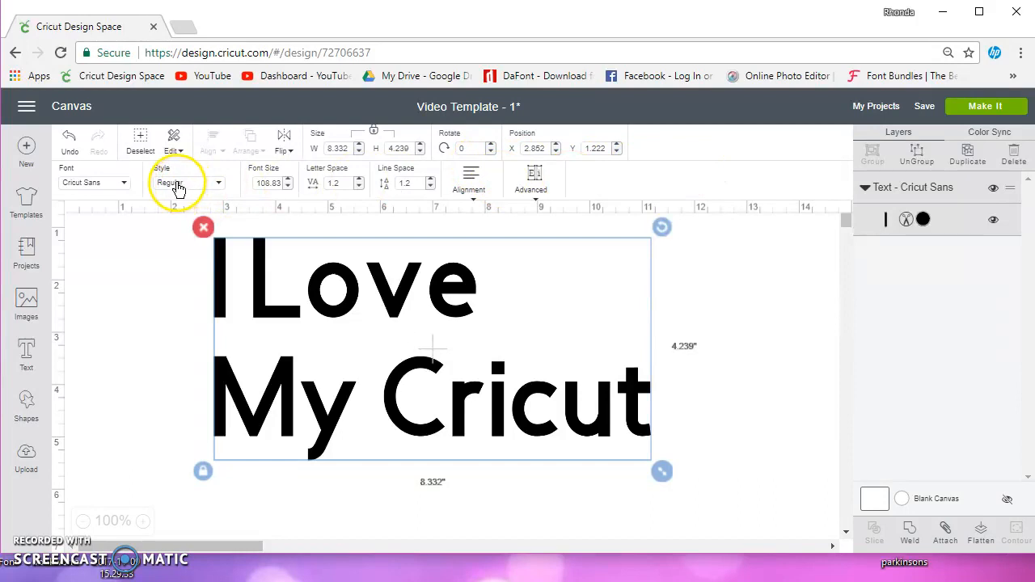
Apply the 3 Birds Life's A Party font to the text and colour its back layer red and its front layer white.
{"action": "left_click", "coordinate": [102, 185]}
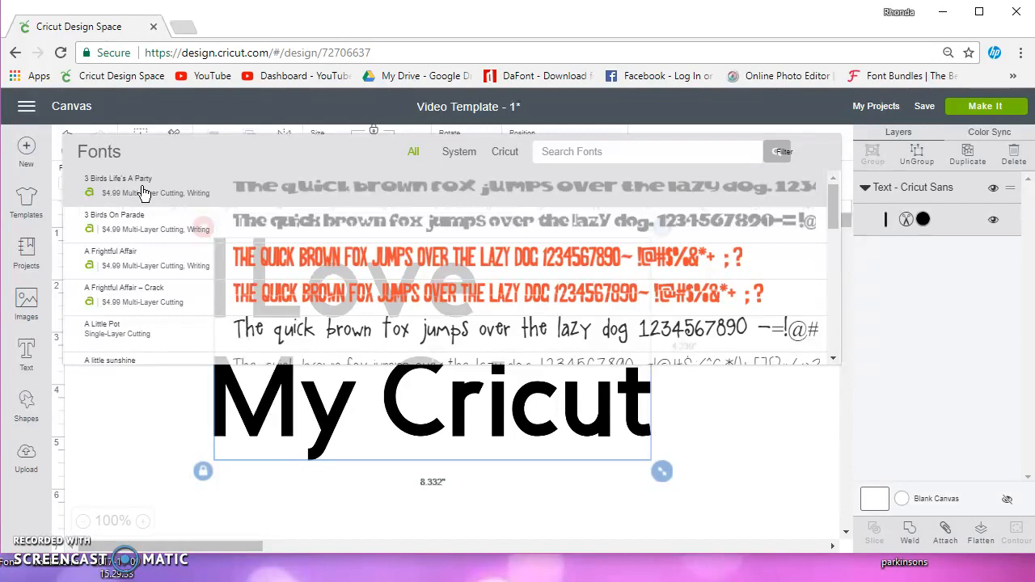
{"action": "left_click", "coordinate": [113, 202]}
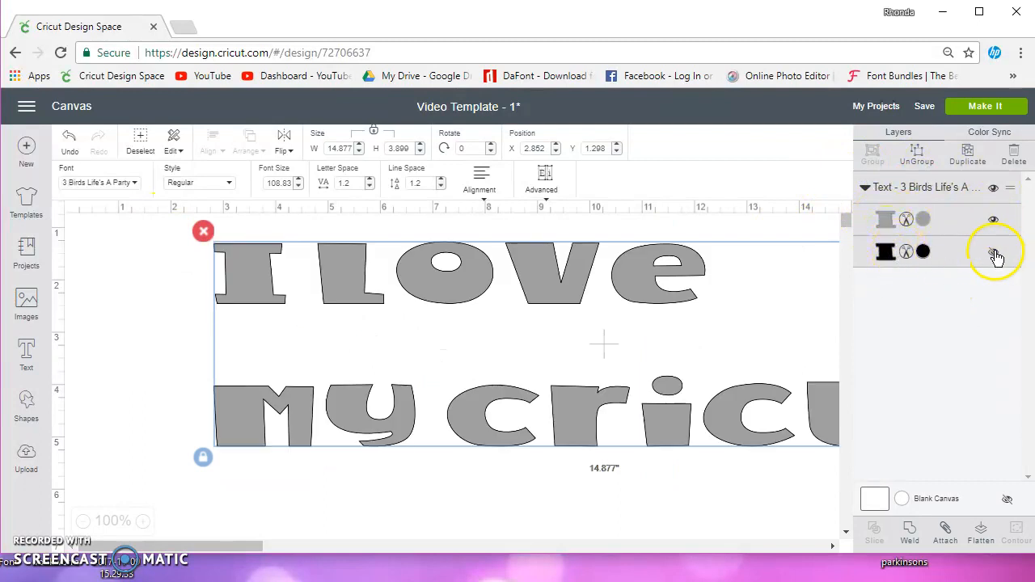
{"action": "left_click", "coordinate": [884, 254]}
{"action": "left_click", "coordinate": [923, 252]}
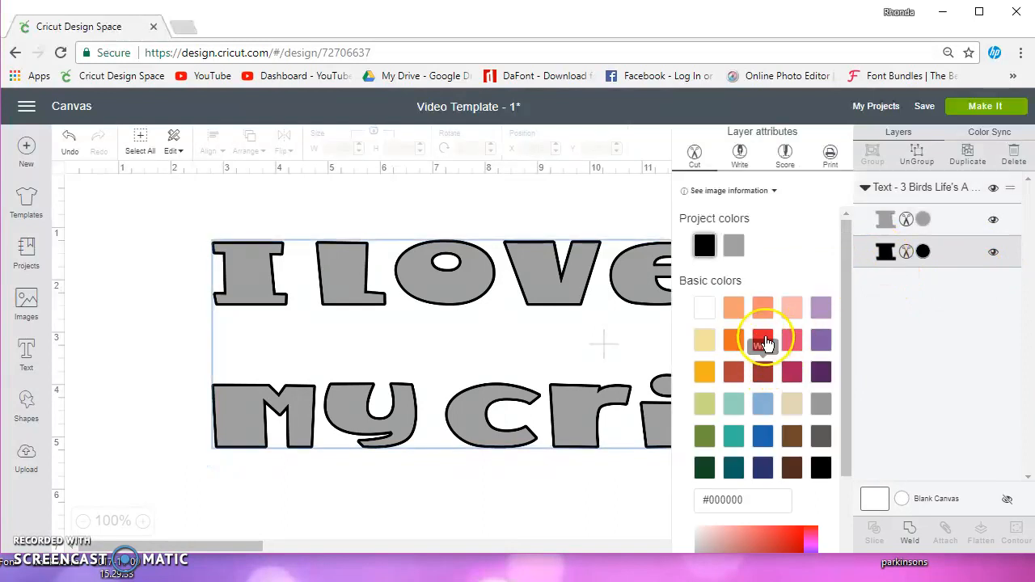
{"action": "left_click", "coordinate": [762, 340]}
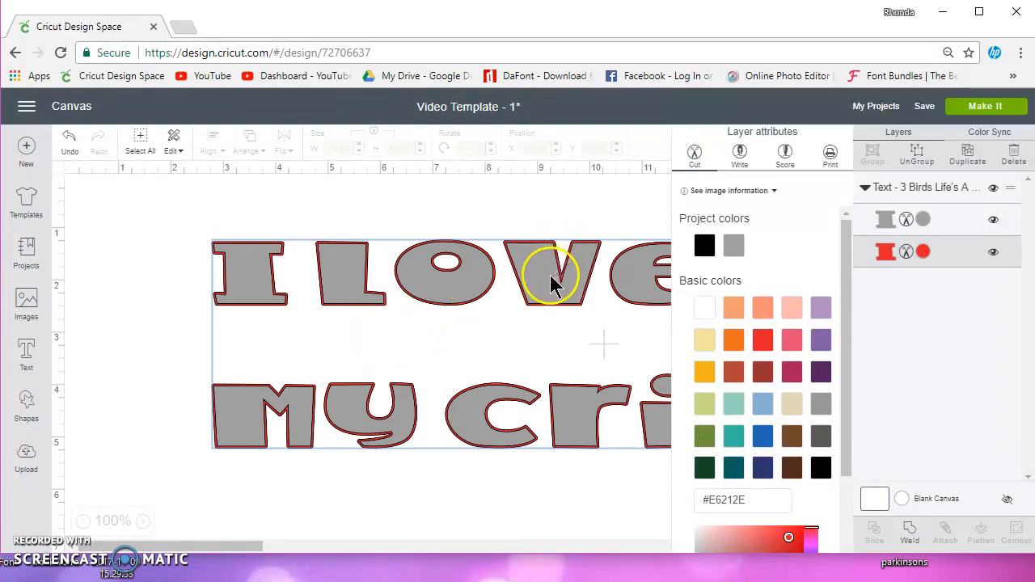
{"action": "left_click", "coordinate": [887, 214]}
{"action": "left_click", "coordinate": [704, 308]}
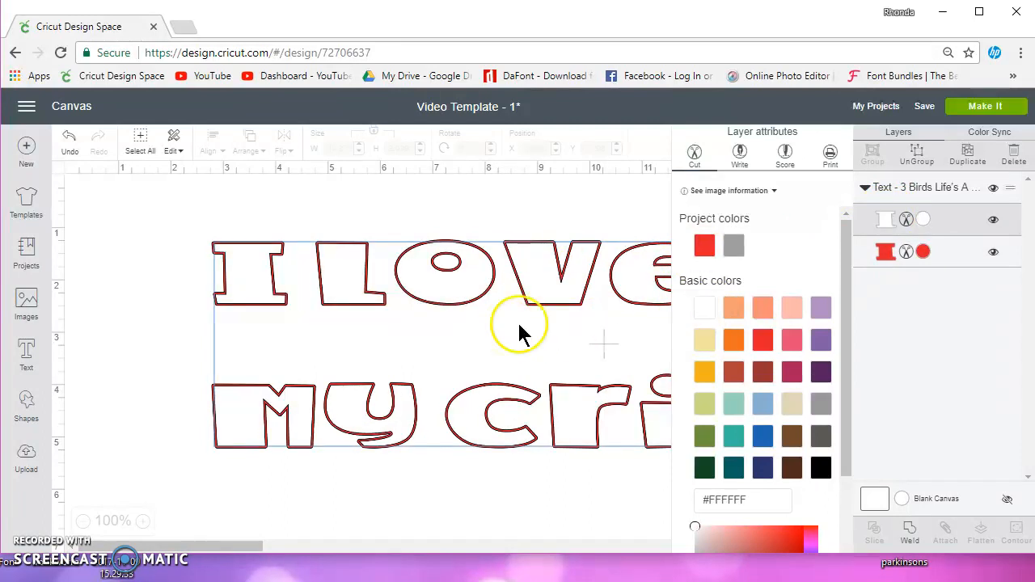
{"action": "left_click", "coordinate": [557, 210]}
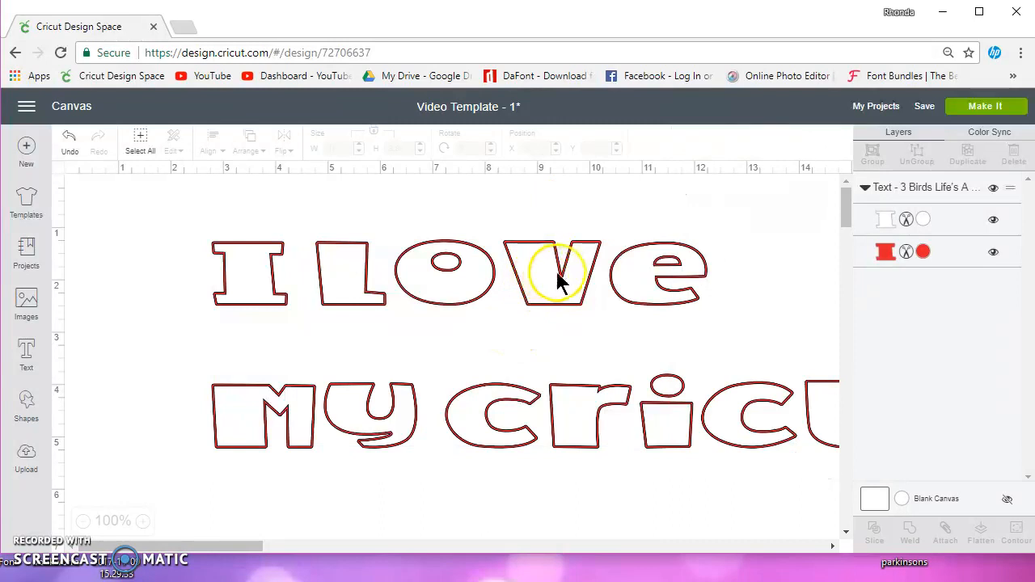
Shift the layered text up toward the canvas's upper left and ungroup it into separate white and red text layers.
{"action": "left_click", "coordinate": [557, 278]}
{"action": "left_click_drag", "start_coordinate": [540, 279], "coordinate": [465, 260]}
{"action": "left_click", "coordinate": [917, 154]}
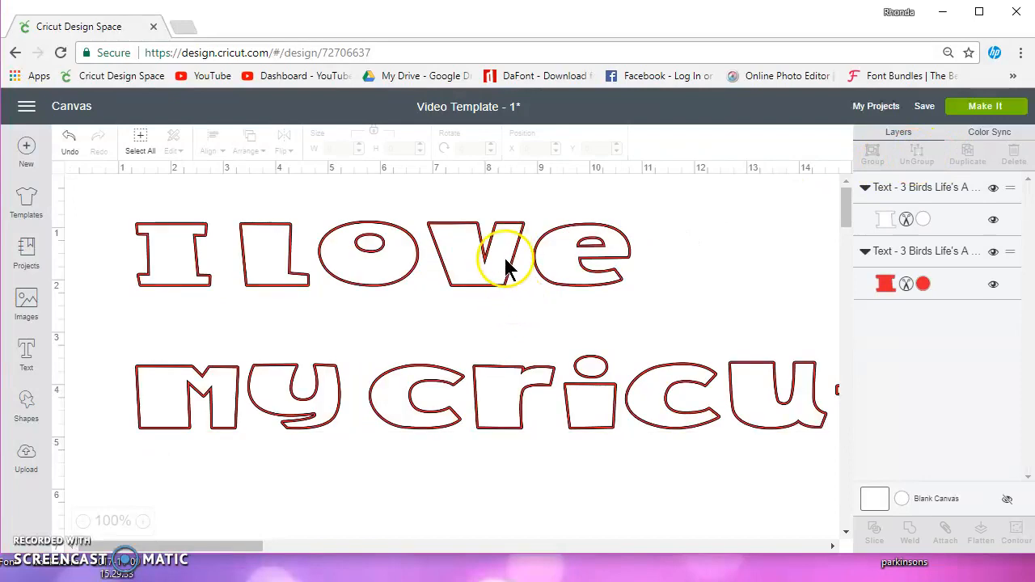
Reposition the white text layer by hand over the red one.
{"action": "left_click", "coordinate": [503, 263]}
{"action": "mouse_move", "coordinate": [503, 263]}
{"action": "left_mouse_down"}
{"action": "mouse_move", "coordinate": [488, 356]}
{"action": "mouse_move", "coordinate": [493, 278]}
{"action": "mouse_move", "coordinate": [504, 263]}
{"action": "left_mouse_up"}
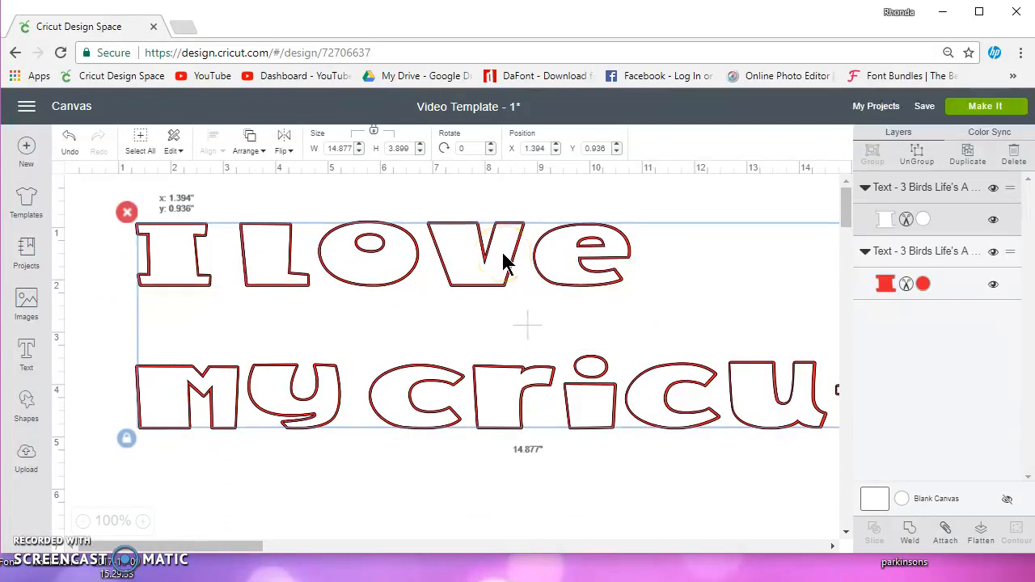
{"action": "mouse_move", "coordinate": [503, 262]}
{"action": "left_mouse_down"}
{"action": "mouse_move", "coordinate": [498, 251]}
{"action": "mouse_move", "coordinate": [504, 263]}
{"action": "left_mouse_up"}
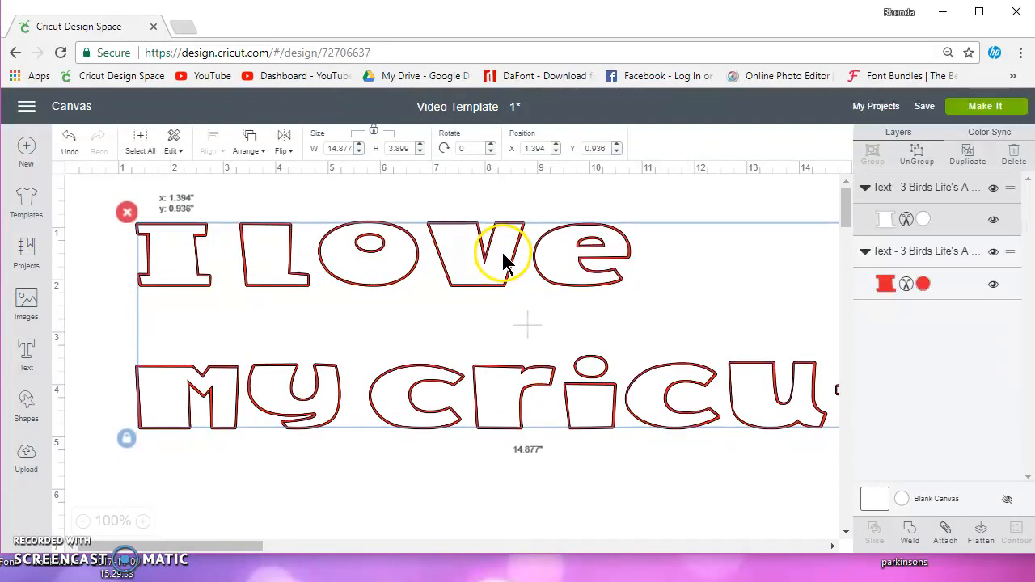
Center the white and red text layers on each other and move them together as one group.
{"action": "left_click_drag", "start_coordinate": [105, 223], "coordinate": [728, 457]}
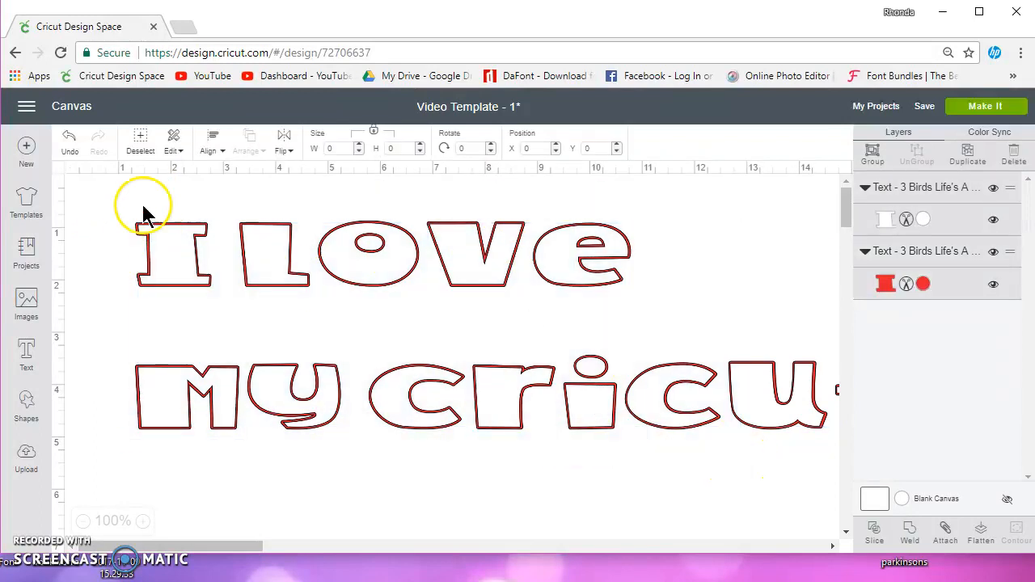
{"action": "left_click", "coordinate": [215, 147]}
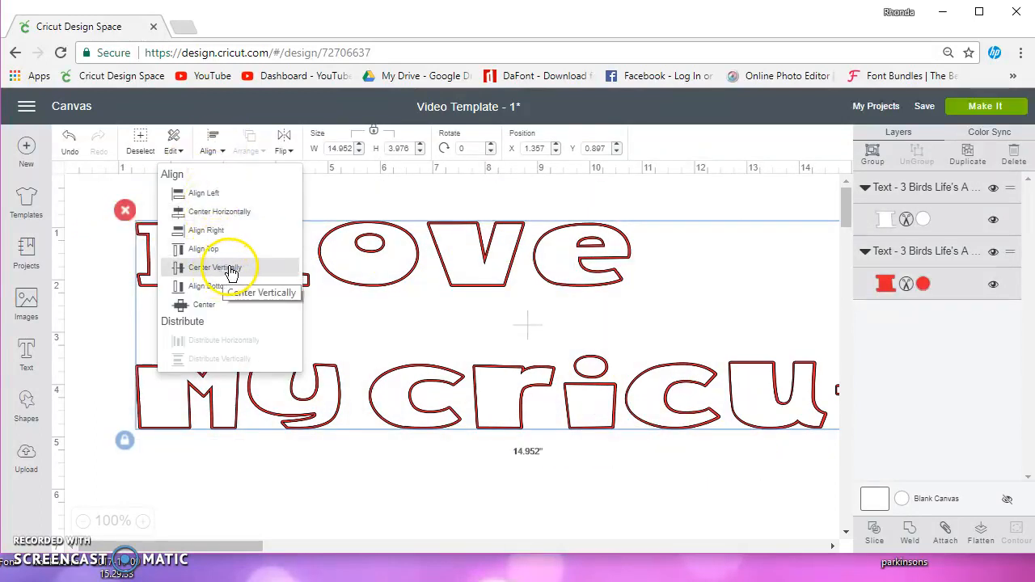
{"action": "left_click", "coordinate": [213, 305]}
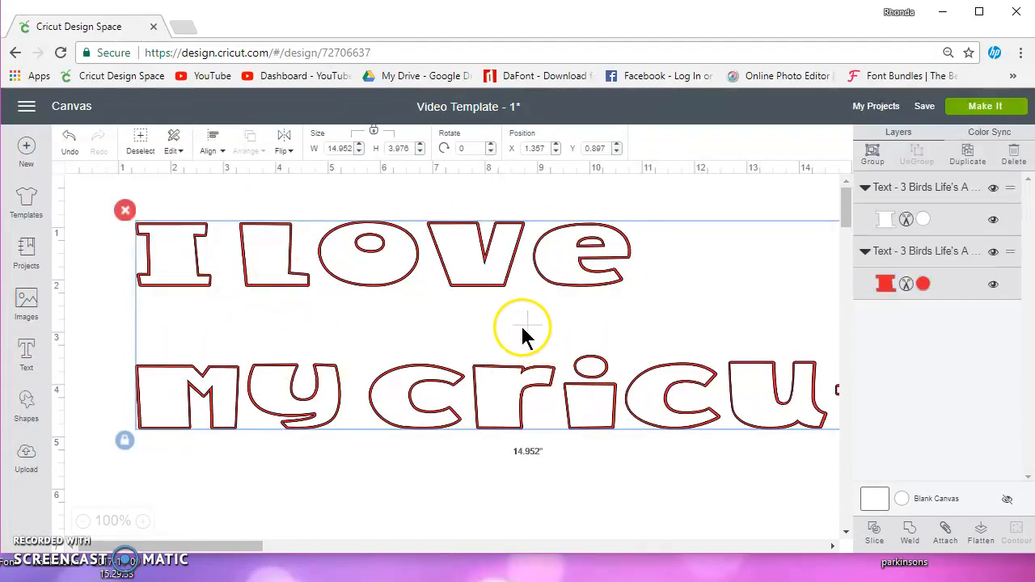
{"action": "left_click", "coordinate": [872, 159]}
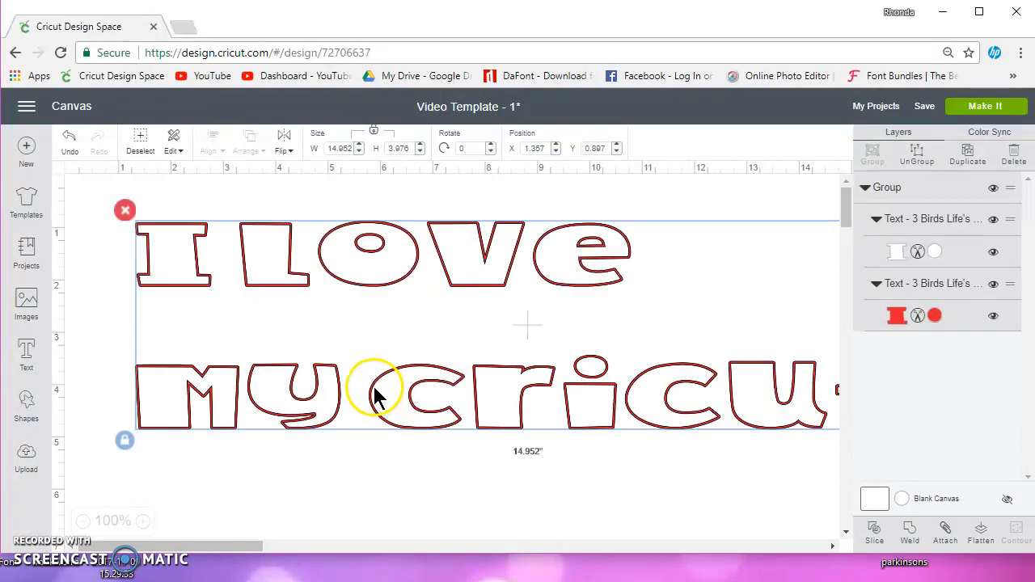
{"action": "left_click_drag", "start_coordinate": [335, 400], "coordinate": [295, 396]}
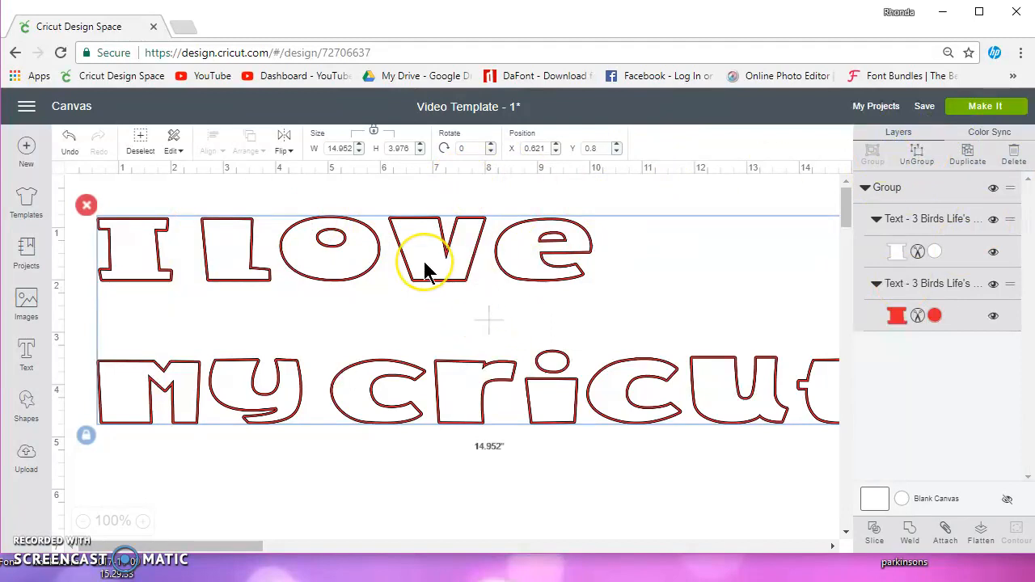
Undo the grouping, alignment, ungrouping, layer colours and font change until the text is back in black Cricut Sans.
{"action": "left_click", "coordinate": [69, 139]}
{"action": "left_click", "coordinate": [69, 139]}
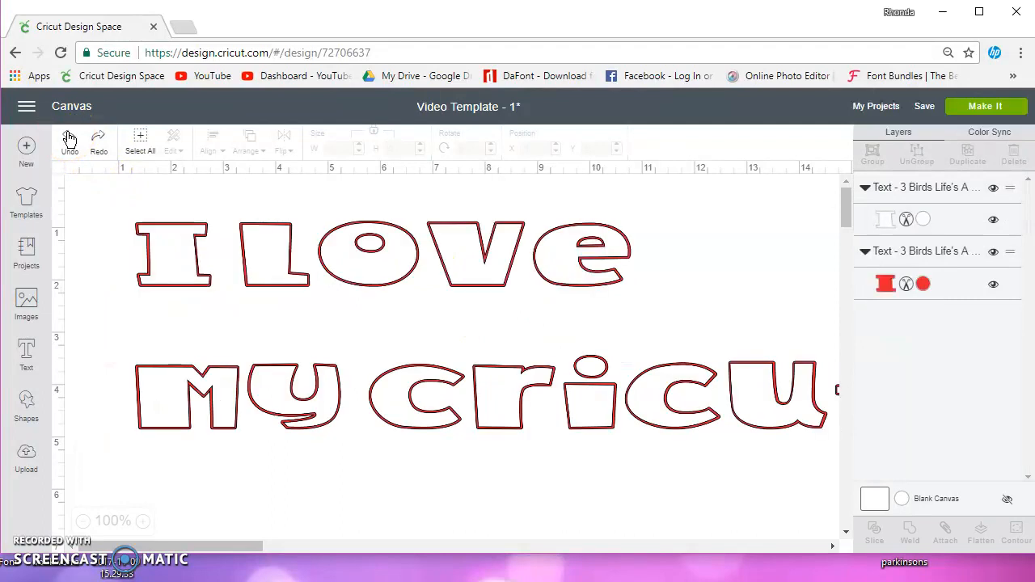
{"action": "left_click", "coordinate": [68, 139]}
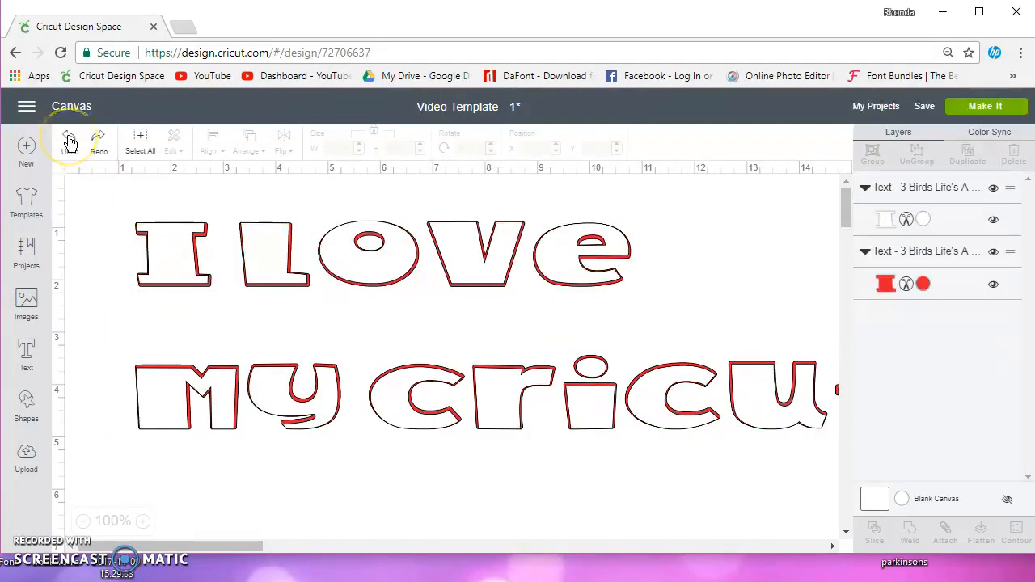
{"action": "left_click", "coordinate": [70, 144]}
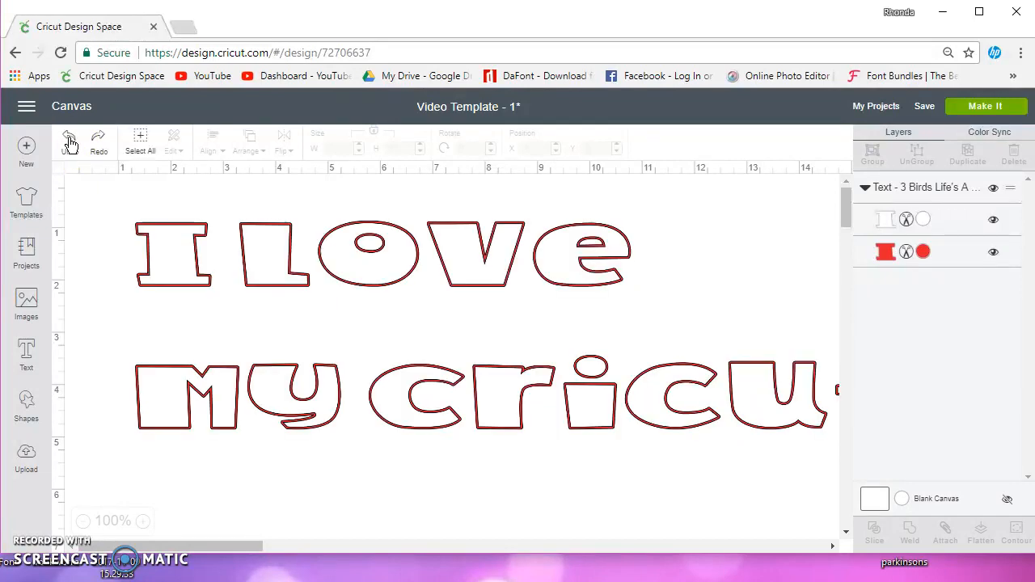
{"action": "left_click", "coordinate": [70, 143]}
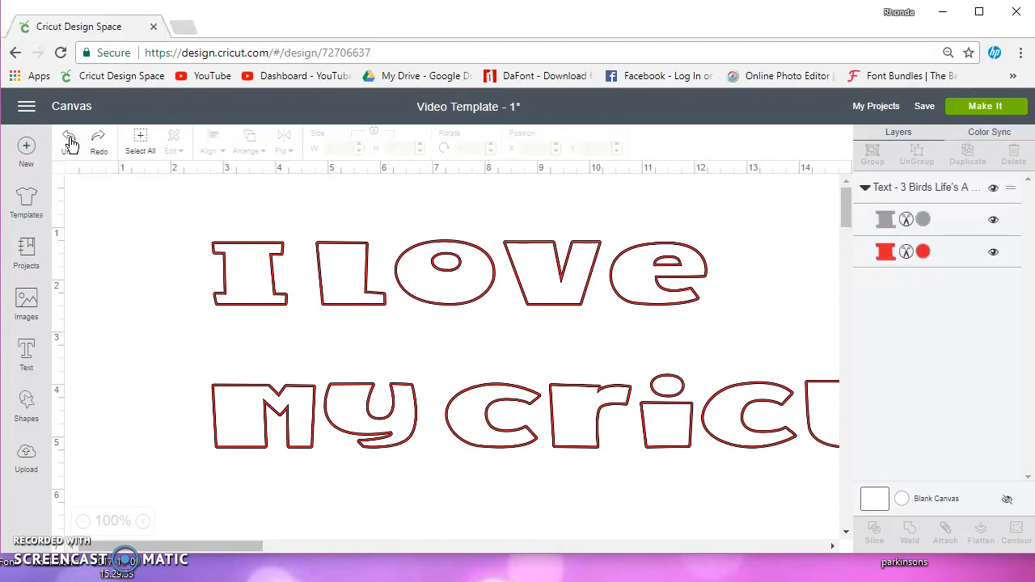
{"action": "left_click", "coordinate": [71, 144]}
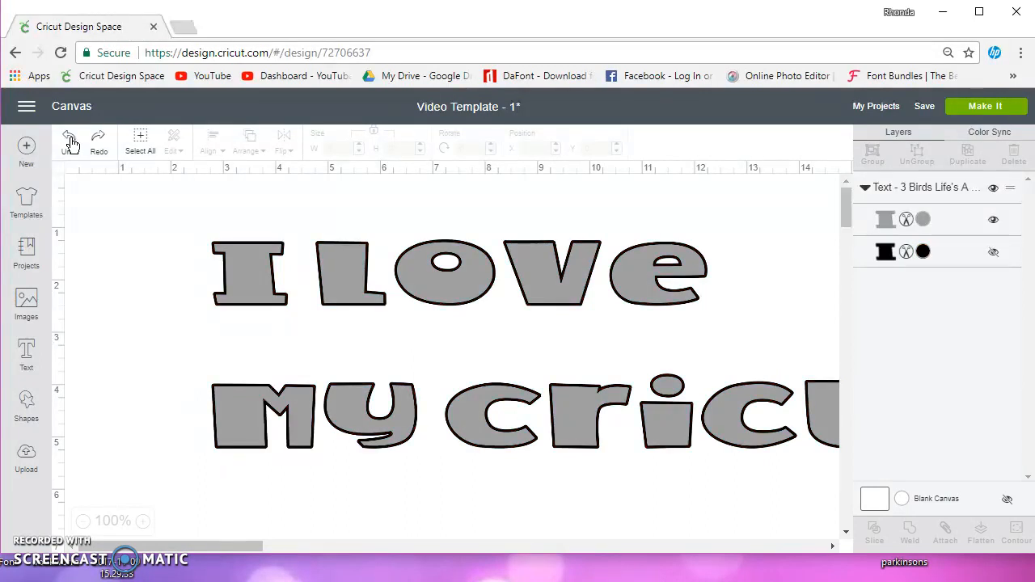
{"action": "left_click", "coordinate": [71, 145]}
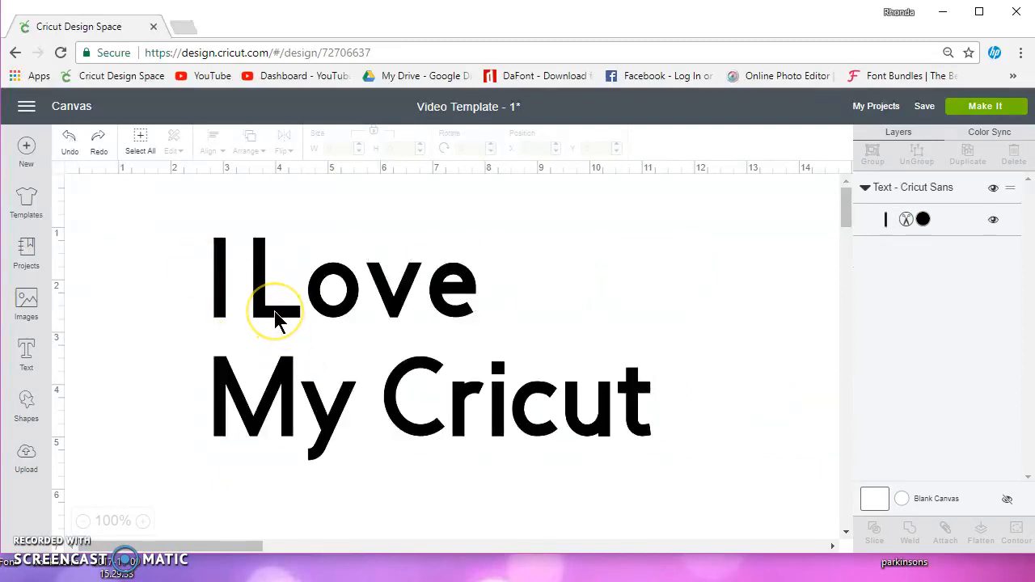
Move the "I Love My Cricut" text toward the canvas's upper left corner, to about X 0.9, Y 0.5.
{"action": "left_click", "coordinate": [275, 317]}
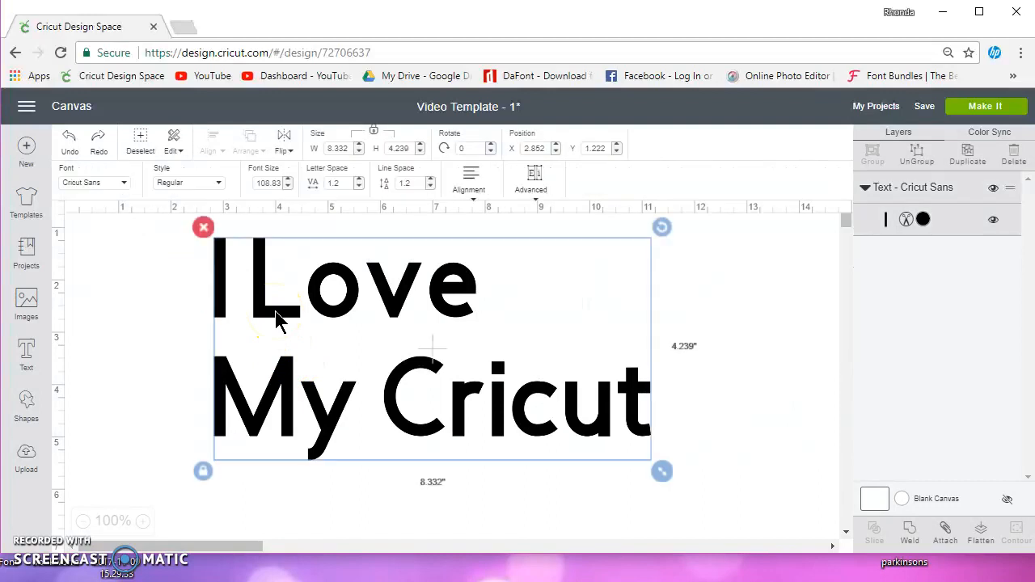
{"action": "double_click", "coordinate": [278, 319]}
{"action": "left_click", "coordinate": [262, 533]}
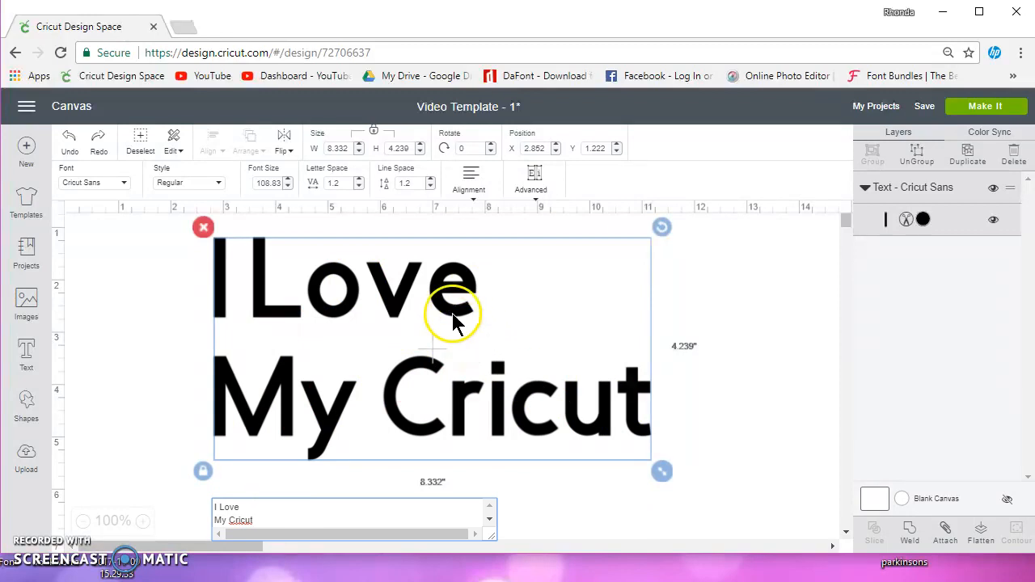
{"action": "left_click", "coordinate": [705, 305]}
{"action": "left_click_drag", "start_coordinate": [431, 315], "coordinate": [349, 279]}
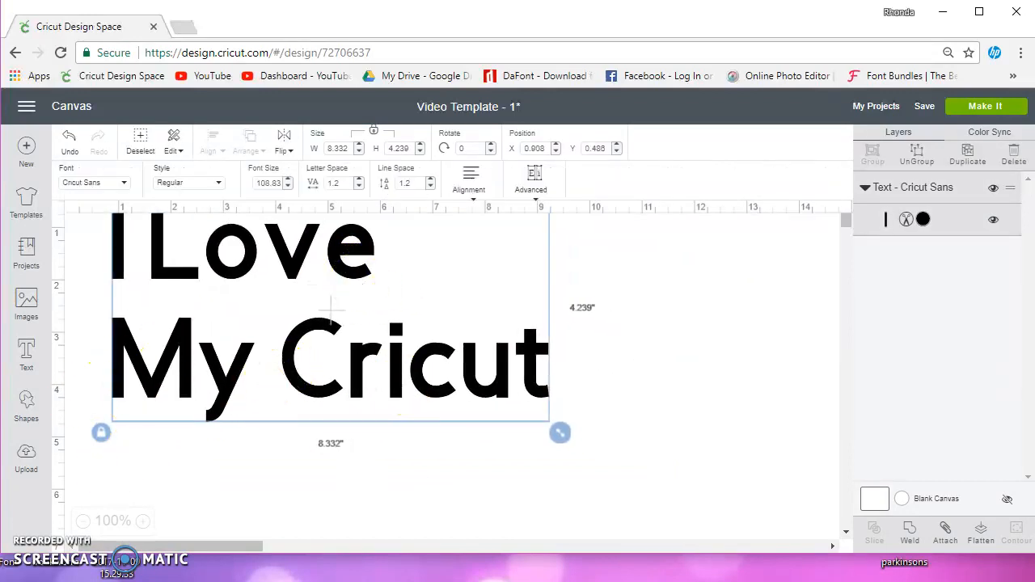
{"action": "left_click", "coordinate": [26, 353]}
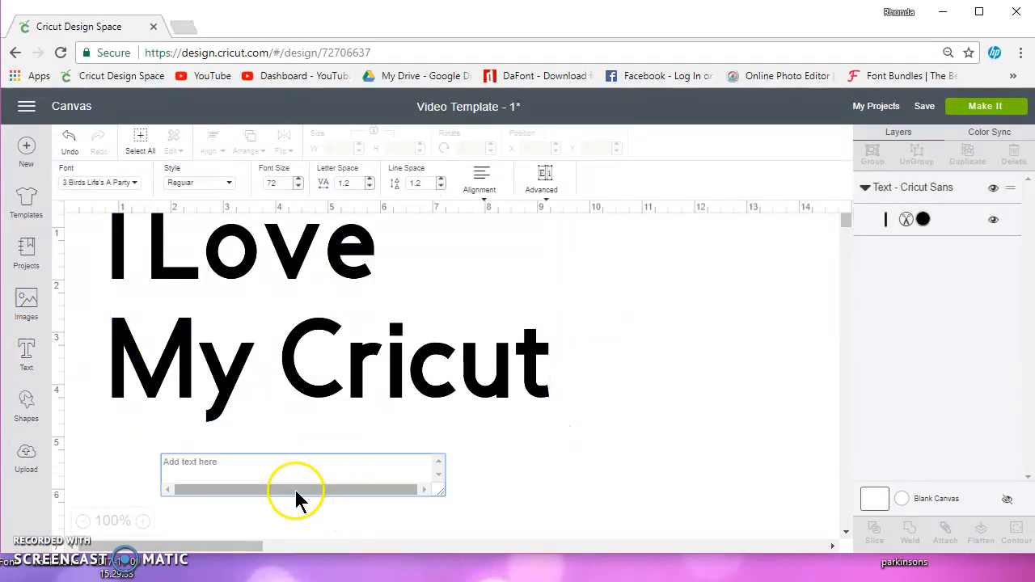
{"action": "left_click", "coordinate": [312, 389]}
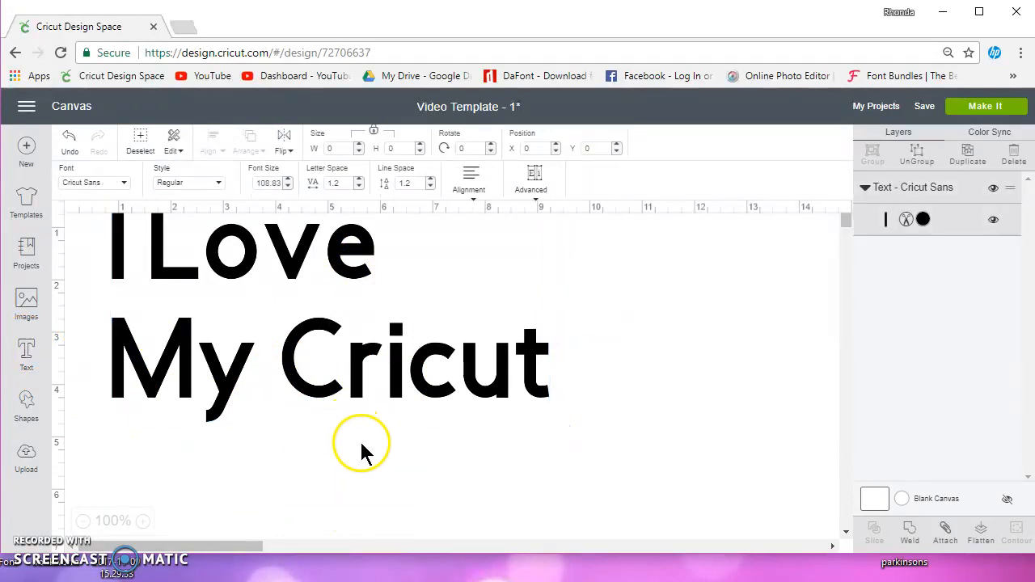
{"action": "double_click", "coordinate": [296, 364]}
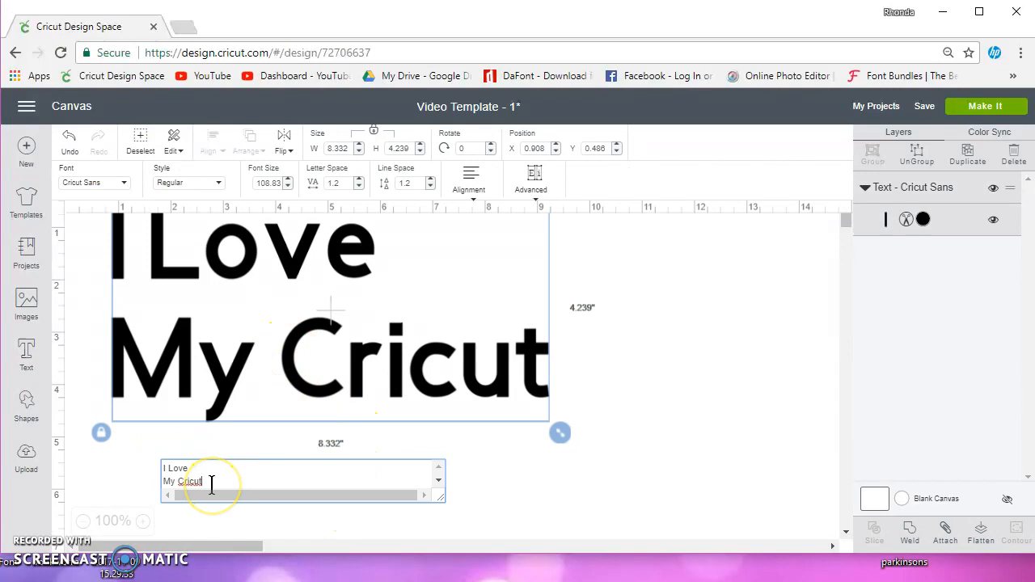
{"action": "left_click", "coordinate": [289, 396]}
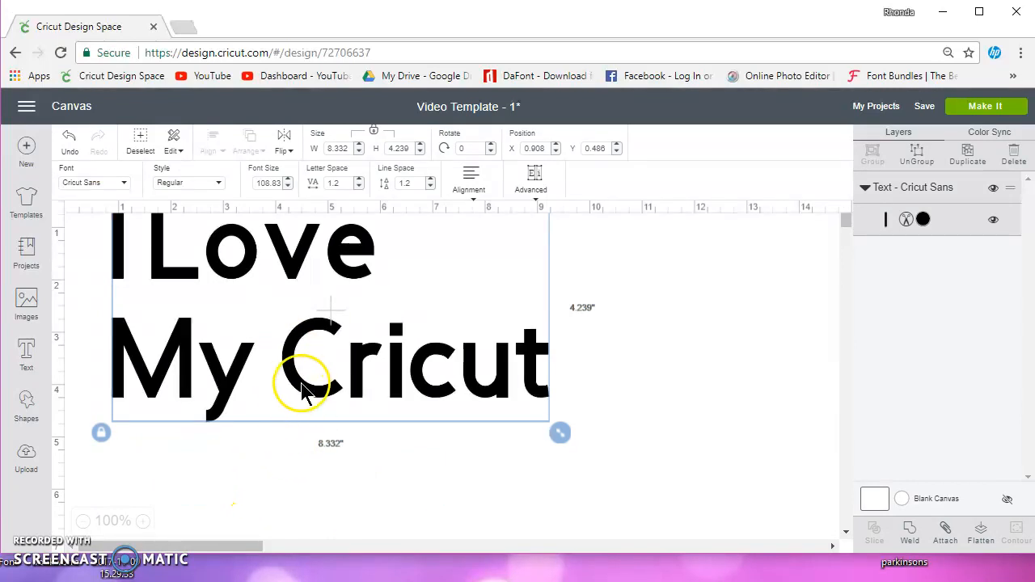
Duplicate the "I Love My Cricut" text, place the copy at about X 5.1, Y 1.4, and change its wording to "Because...".
{"action": "left_click", "coordinate": [968, 153]}
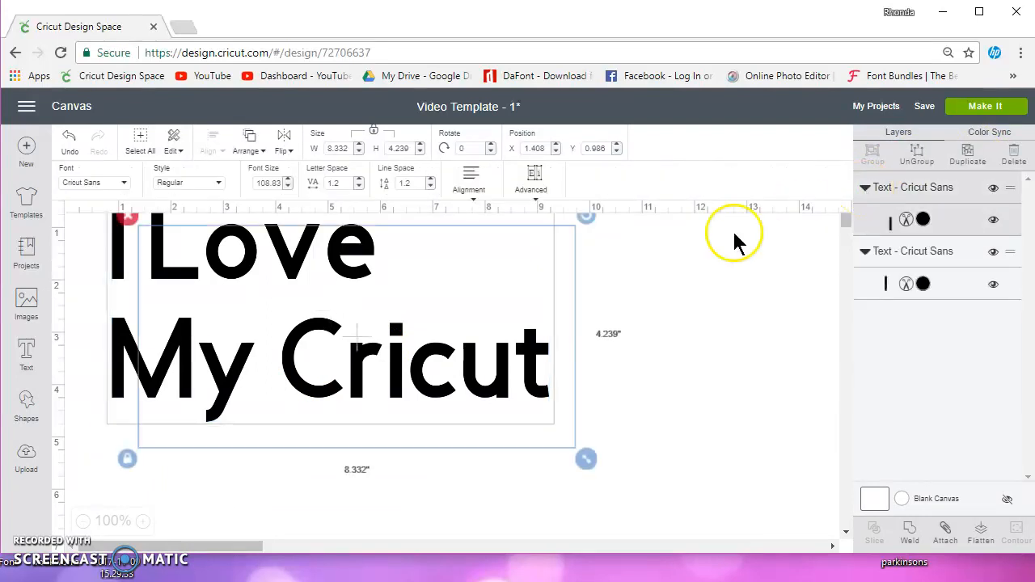
{"action": "left_click_drag", "start_coordinate": [384, 407], "coordinate": [583, 423]}
{"action": "double_click", "coordinate": [581, 435]}
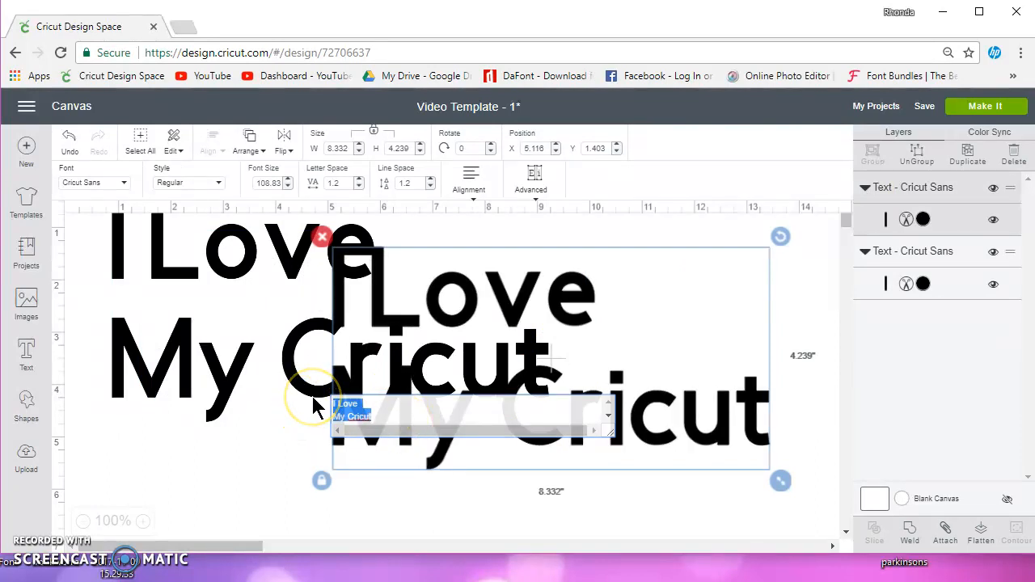
{"action": "type", "text": "Because"}
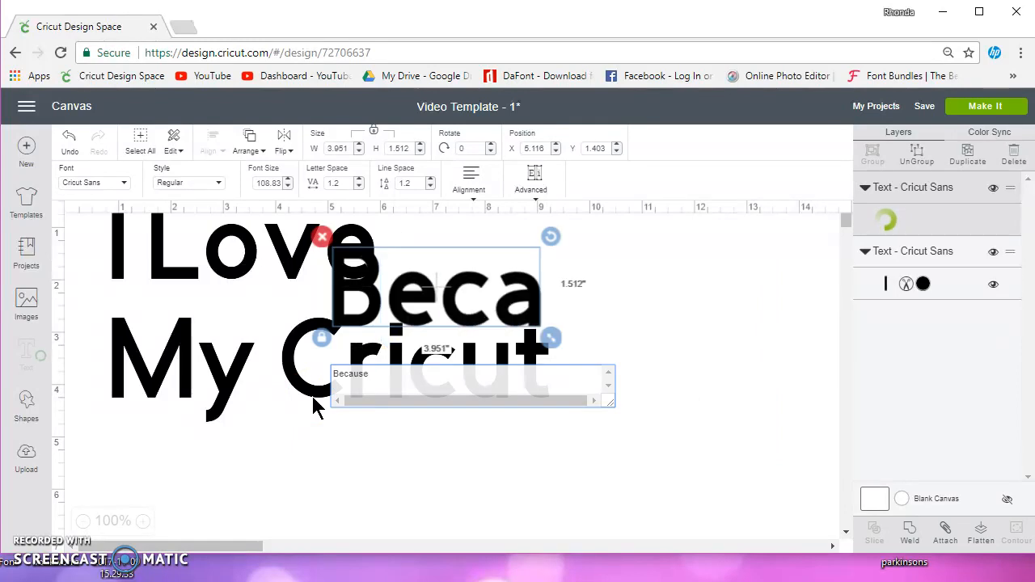
{"action": "type", "text": "..."}
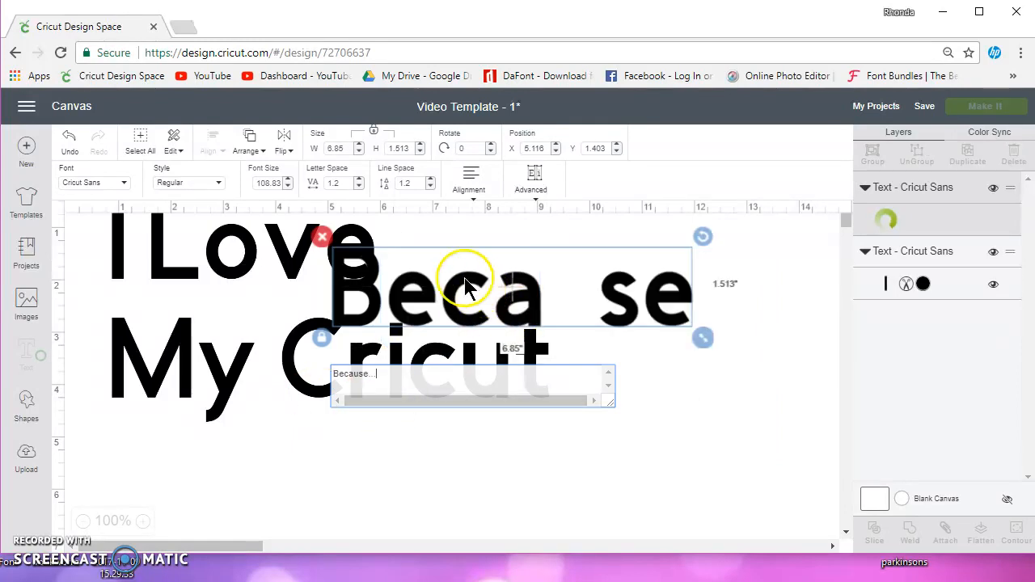
Move the "Because..." text below the "I Love My Cricut" text, to about X 4.6, Y 4.9, and leave it deselected.
{"action": "left_click", "coordinate": [411, 443]}
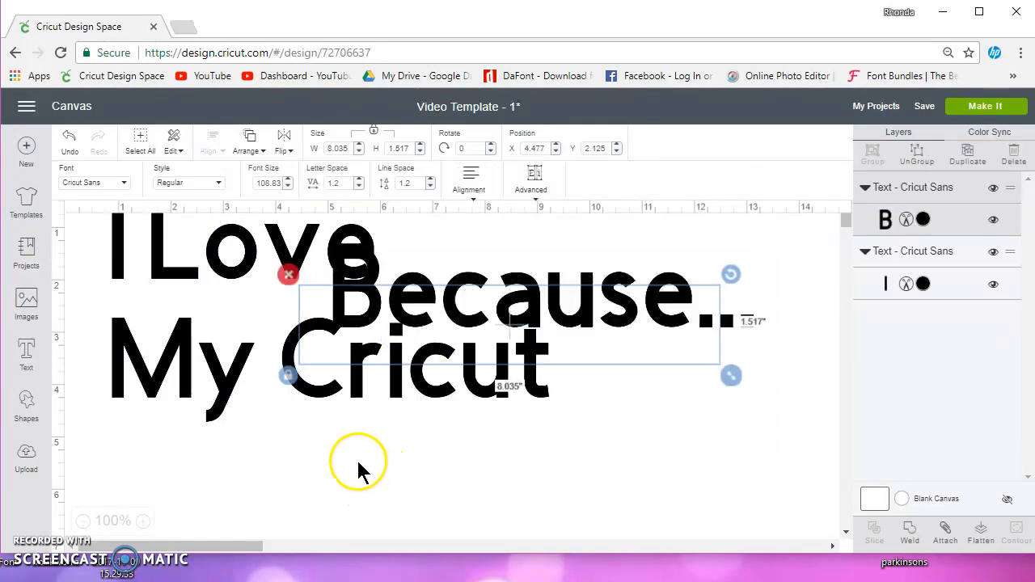
{"action": "left_click_drag", "start_coordinate": [420, 336], "coordinate": [445, 478]}
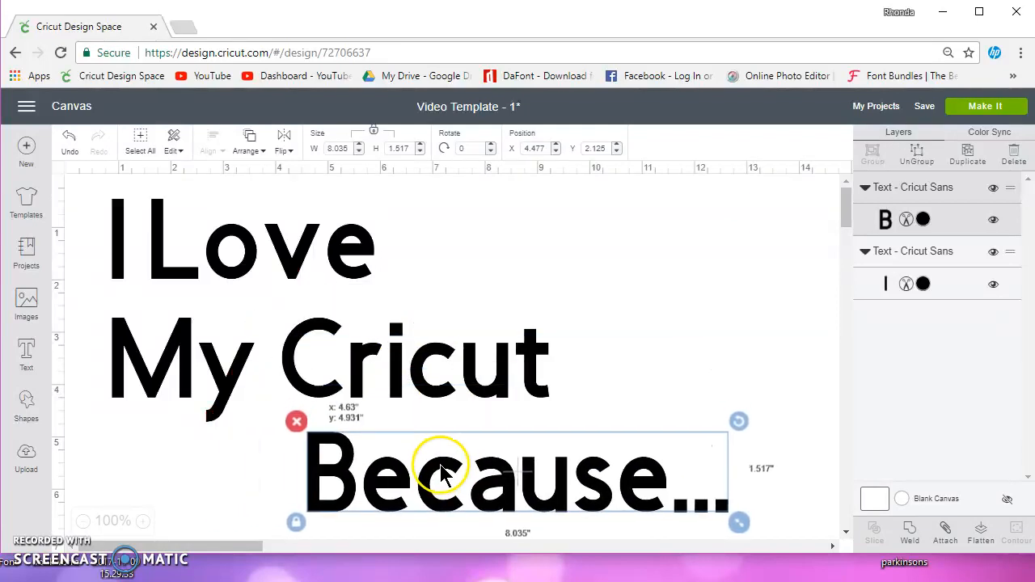
{"action": "left_click", "coordinate": [631, 352]}
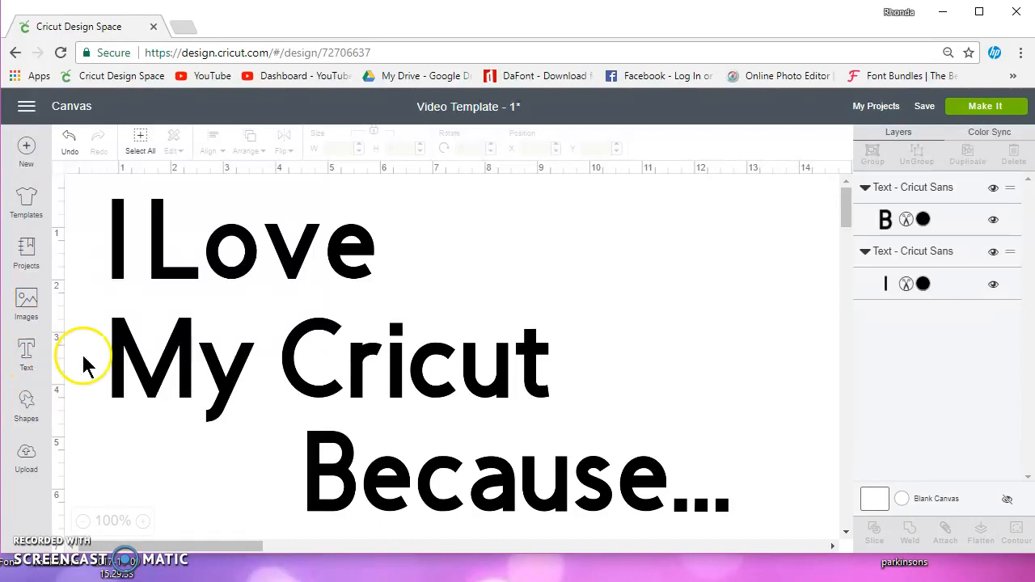
{"action": "left_click", "coordinate": [343, 449]}
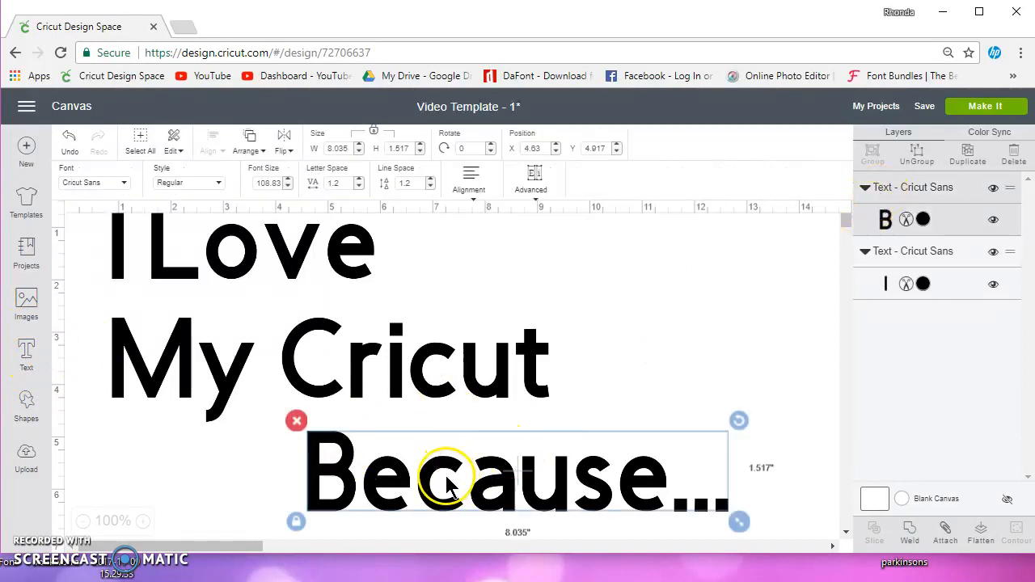
{"action": "left_click", "coordinate": [562, 258]}
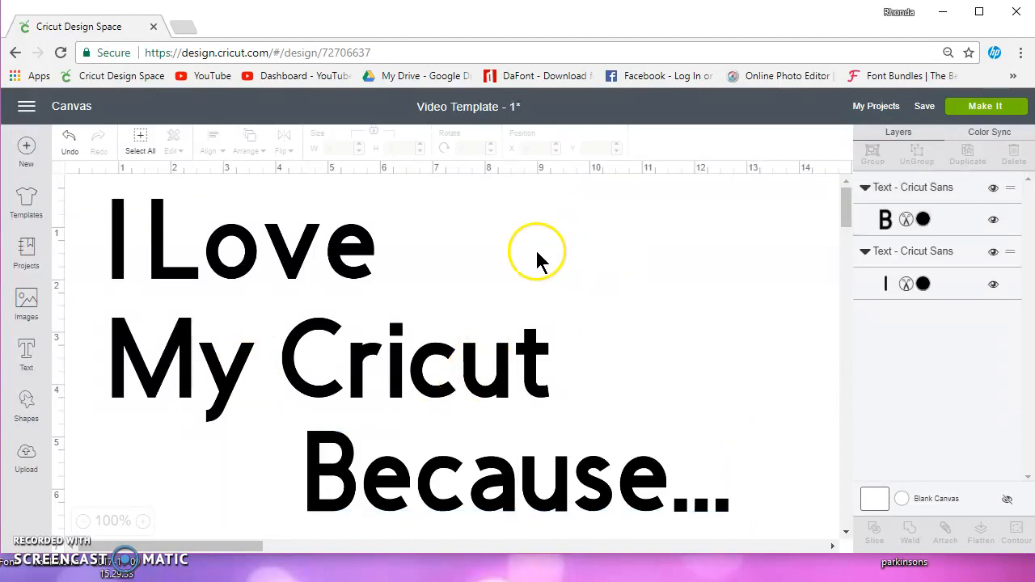
Browse the System and Cricut font collections available for the "I Love My Cricut" text.
{"action": "left_click", "coordinate": [350, 279]}
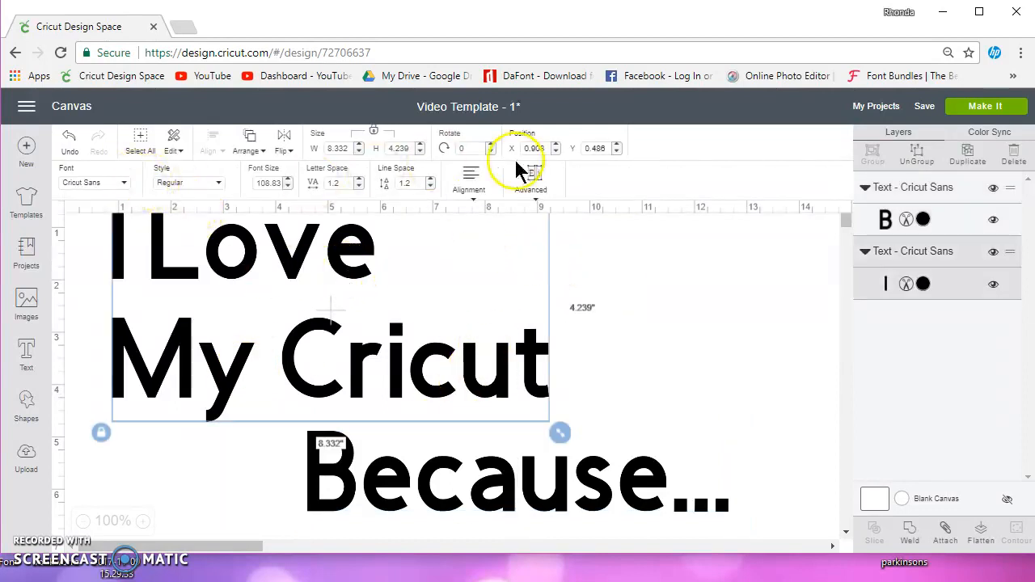
{"action": "left_click", "coordinate": [101, 186]}
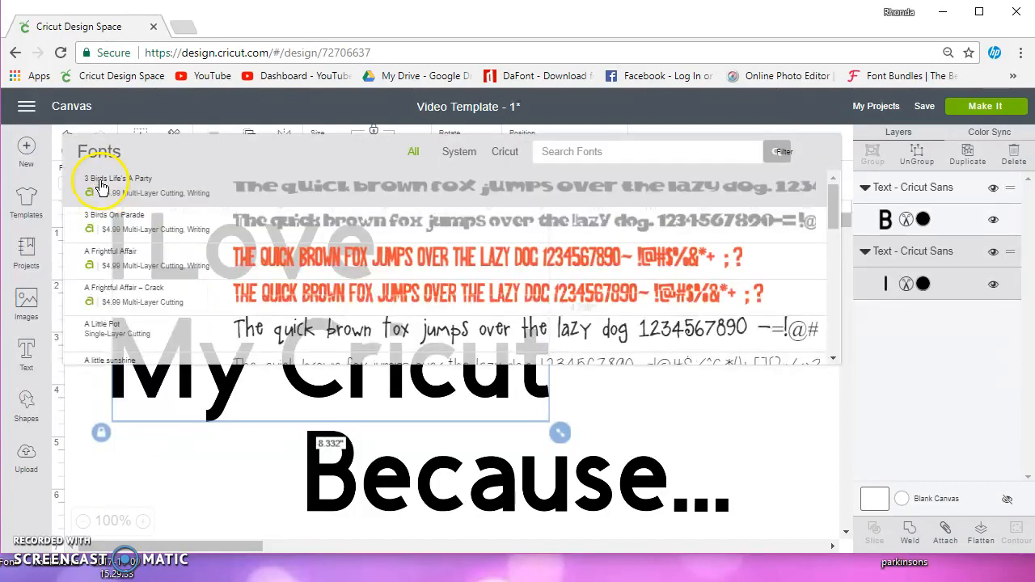
{"action": "left_click", "coordinate": [459, 152]}
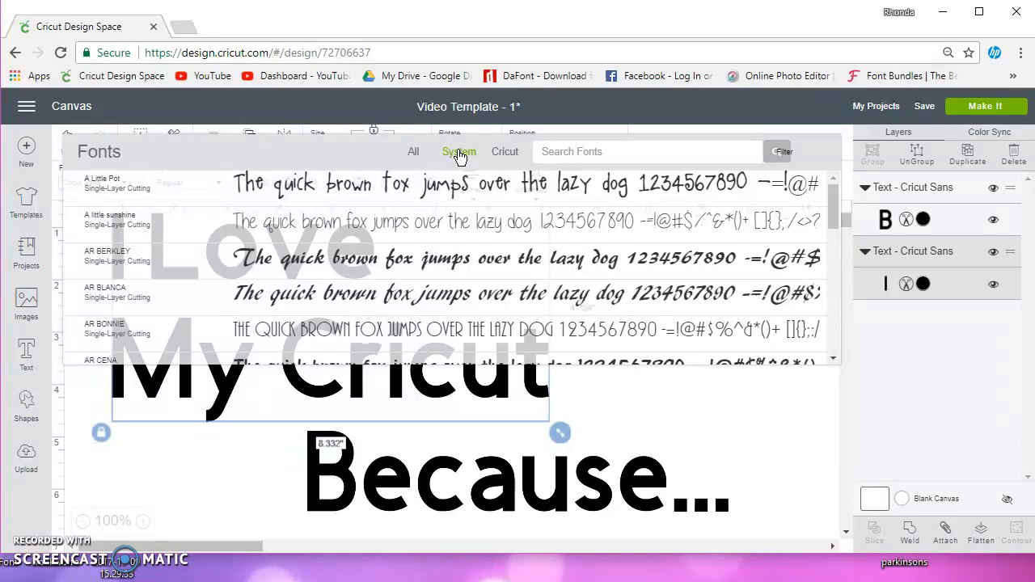
{"action": "scroll", "coordinate": [352, 234], "scroll_direction": "down", "scroll_amount": 10}
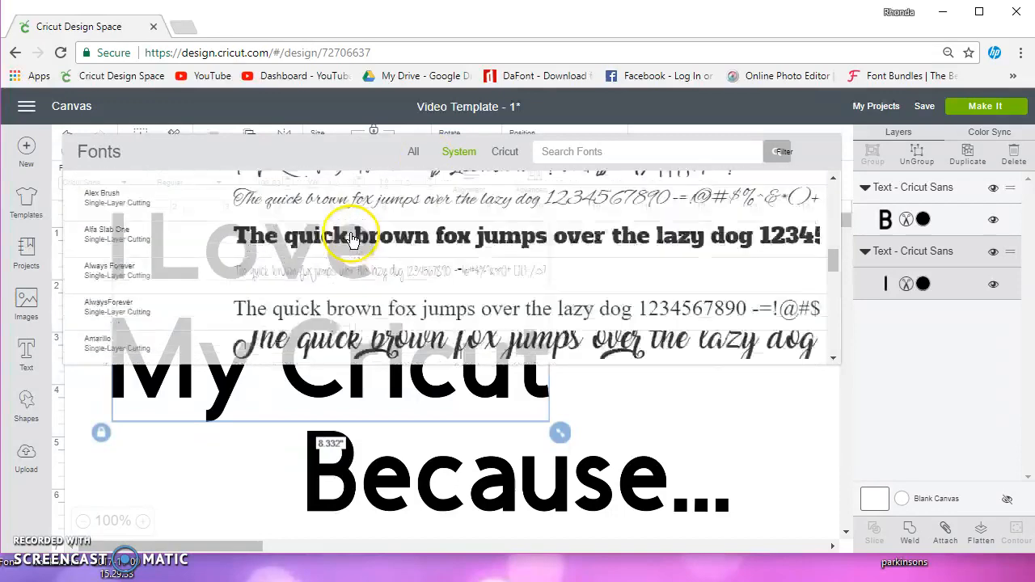
{"action": "scroll", "coordinate": [352, 239], "scroll_direction": "up", "scroll_amount": 5}
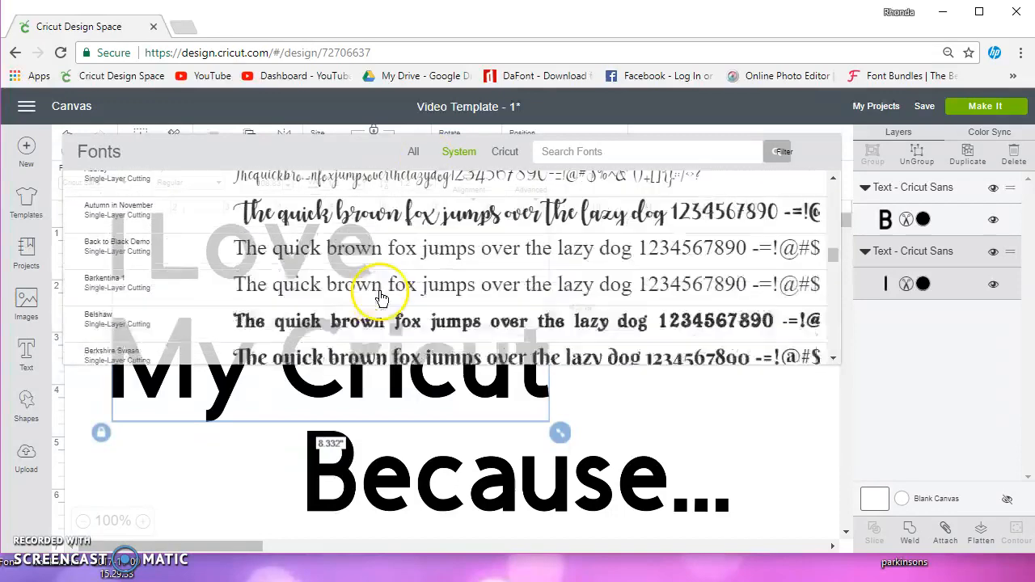
{"action": "scroll", "coordinate": [380, 297], "scroll_direction": "up", "scroll_amount": 2}
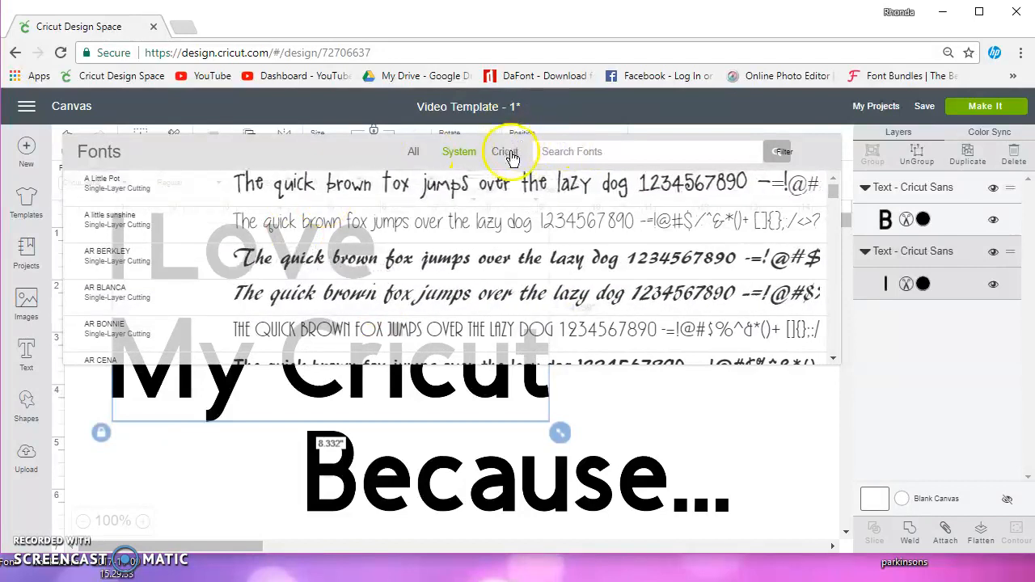
{"action": "left_click", "coordinate": [510, 152]}
{"action": "scroll", "coordinate": [315, 260], "scroll_direction": "down", "scroll_amount": 3}
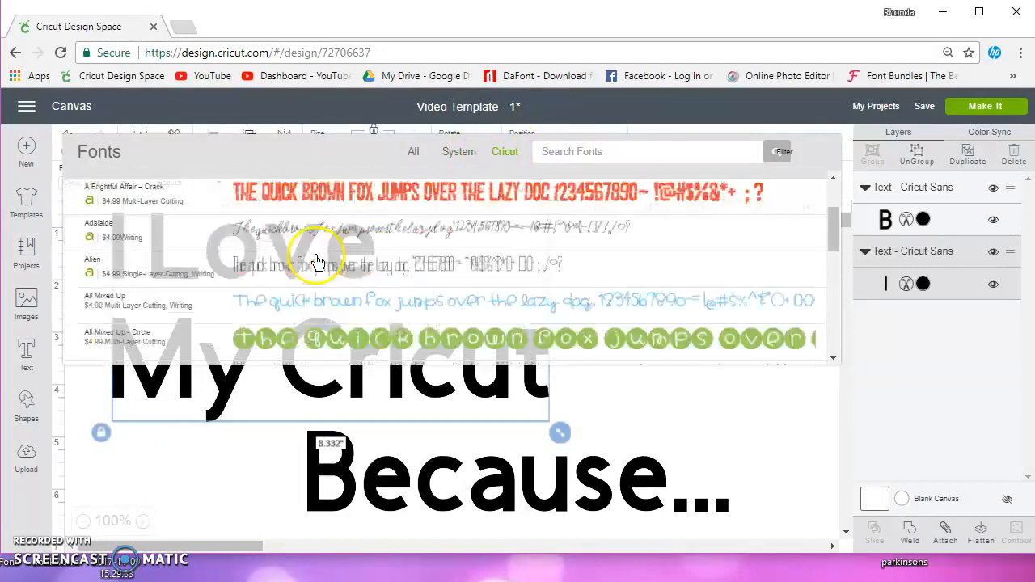
{"action": "scroll", "coordinate": [319, 258], "scroll_direction": "up", "scroll_amount": 5}
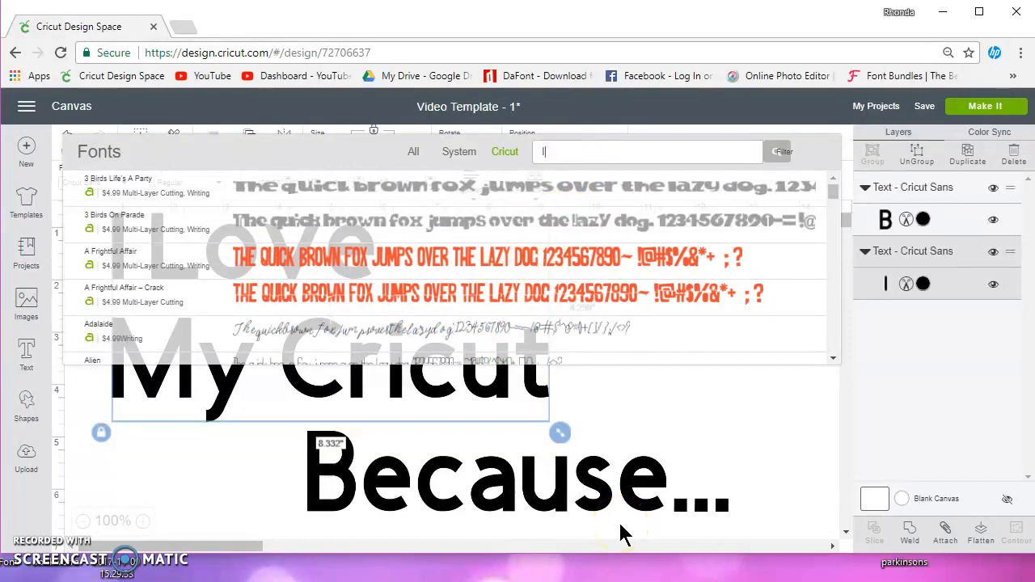
Find the system font Impact, apply it to the "I Love My Cricut" text, and move the text to about X 1.5, Y 1.3.
{"action": "type", "text": "pact"}
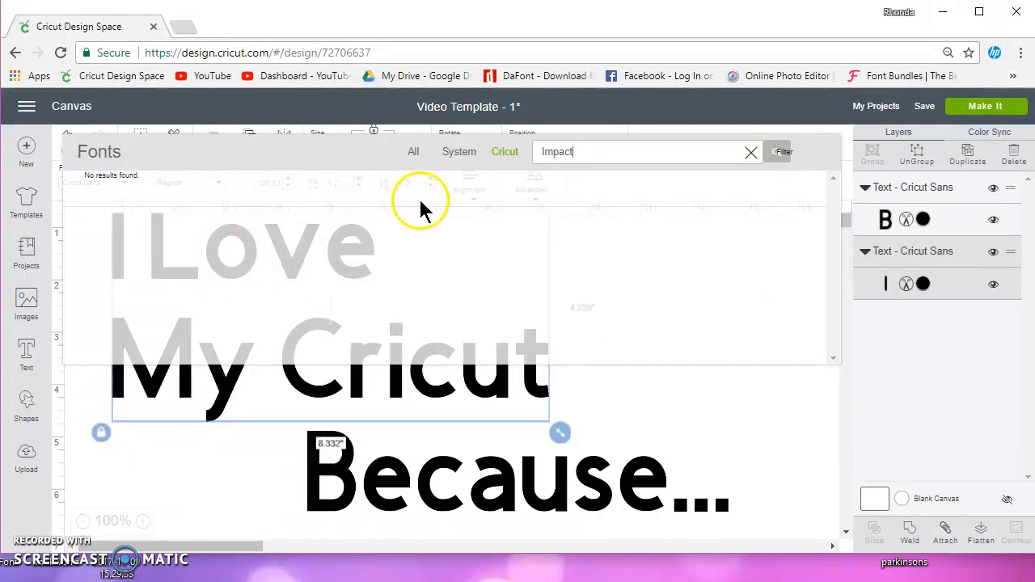
{"action": "left_click", "coordinate": [461, 153]}
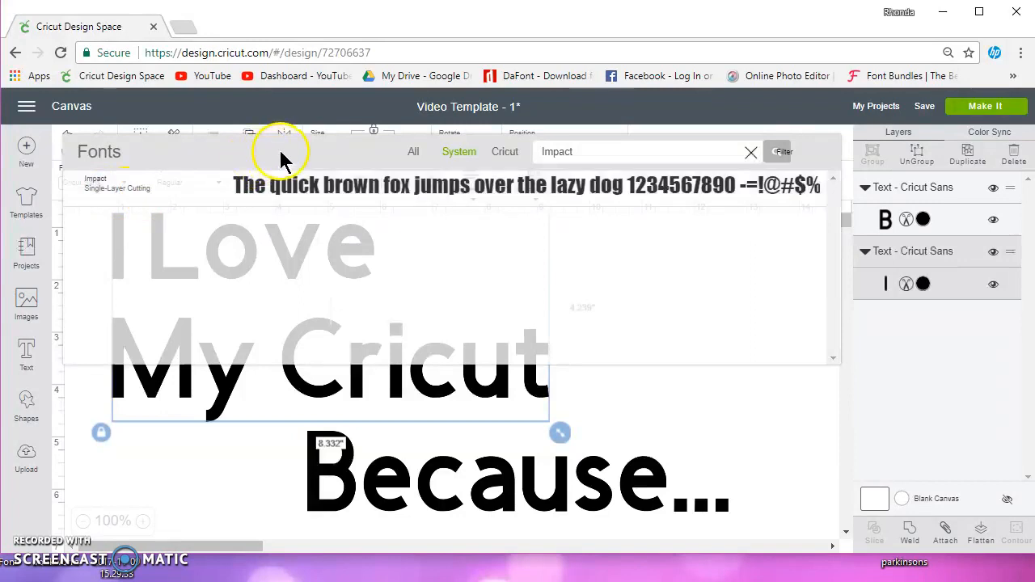
{"action": "left_click", "coordinate": [590, 151]}
{"action": "left_click", "coordinate": [497, 200]}
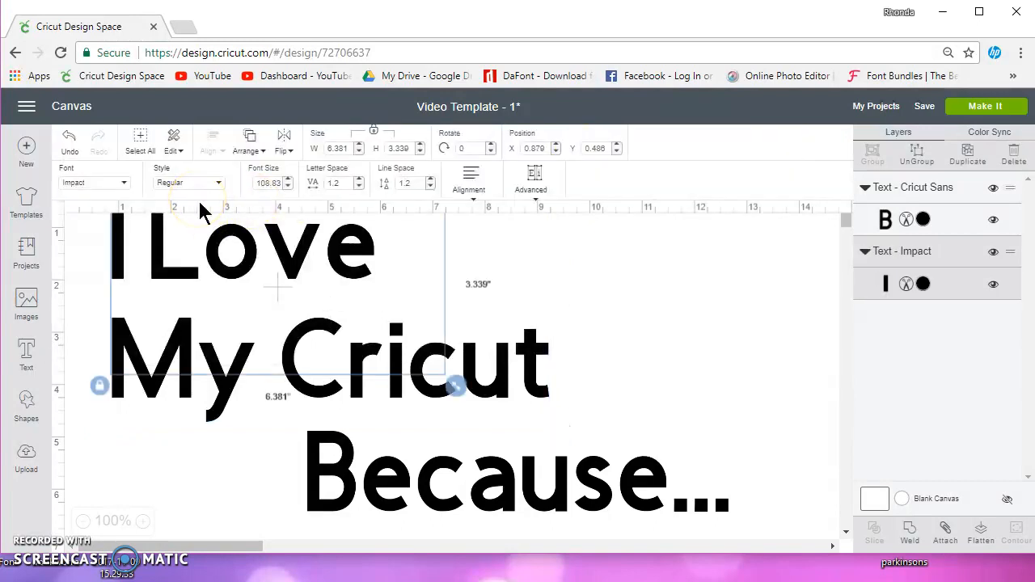
{"action": "left_click_drag", "start_coordinate": [261, 238], "coordinate": [295, 280]}
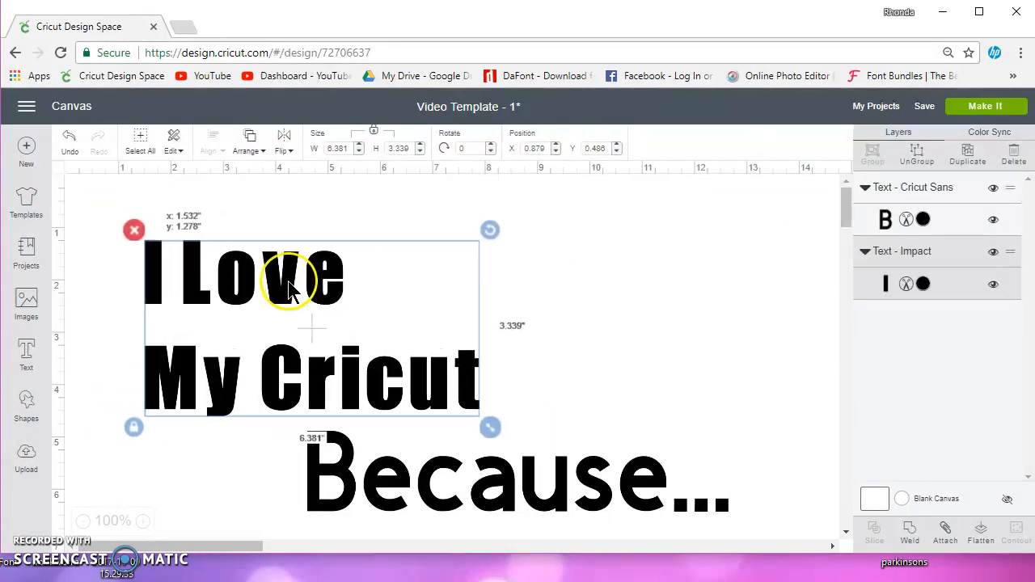
Clear the Impact font search for the "Because..." text and list all fonts again, without choosing one.
{"action": "left_click", "coordinate": [346, 479]}
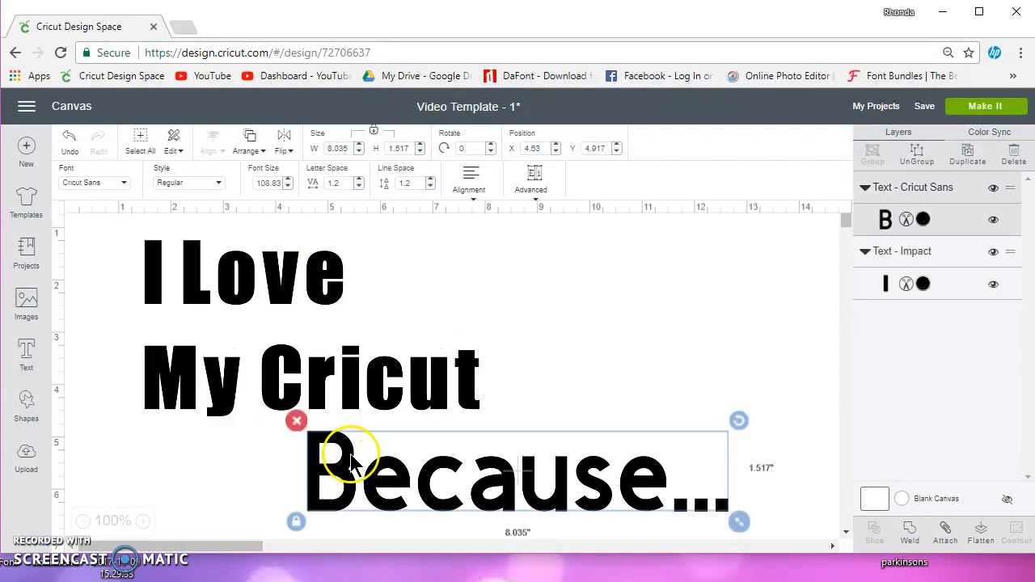
{"action": "left_click", "coordinate": [94, 184]}
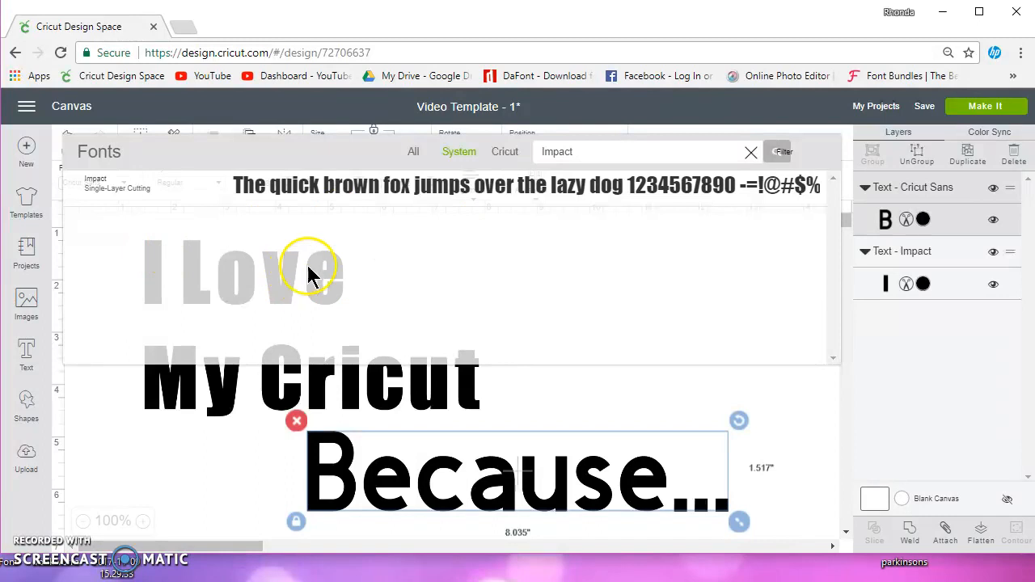
{"action": "left_click", "coordinate": [751, 154]}
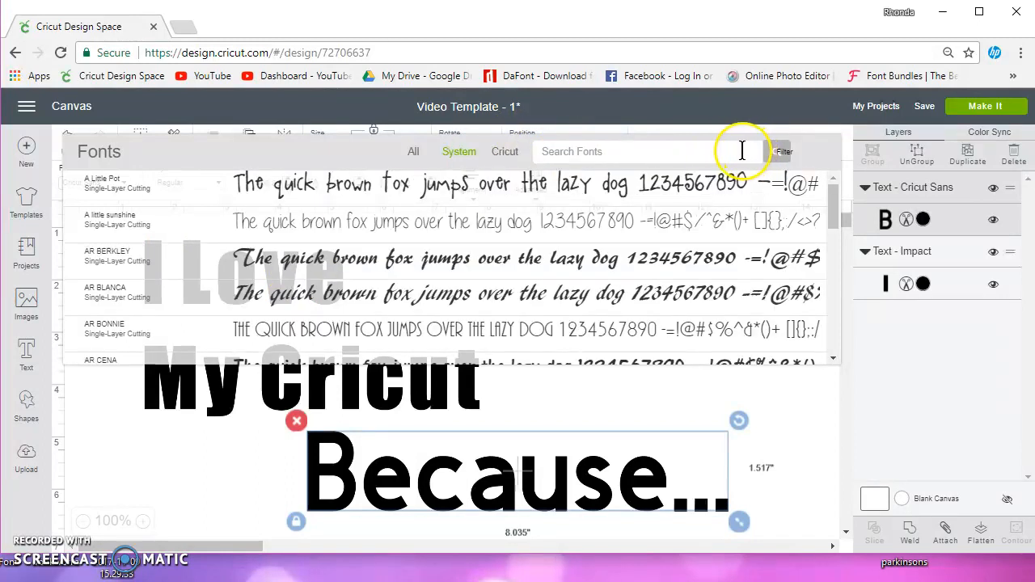
{"action": "left_click", "coordinate": [412, 152]}
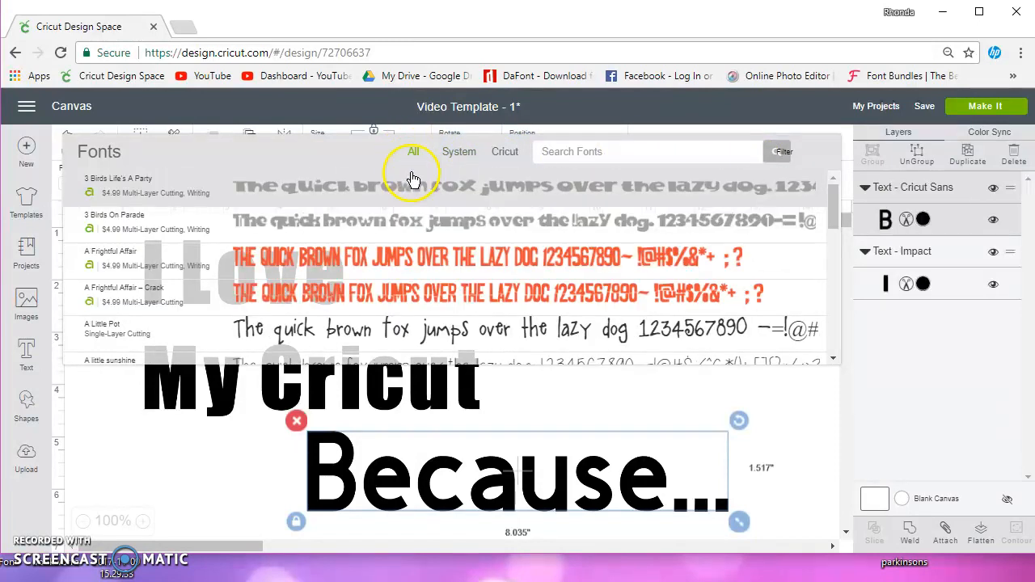
{"action": "left_click", "coordinate": [535, 392]}
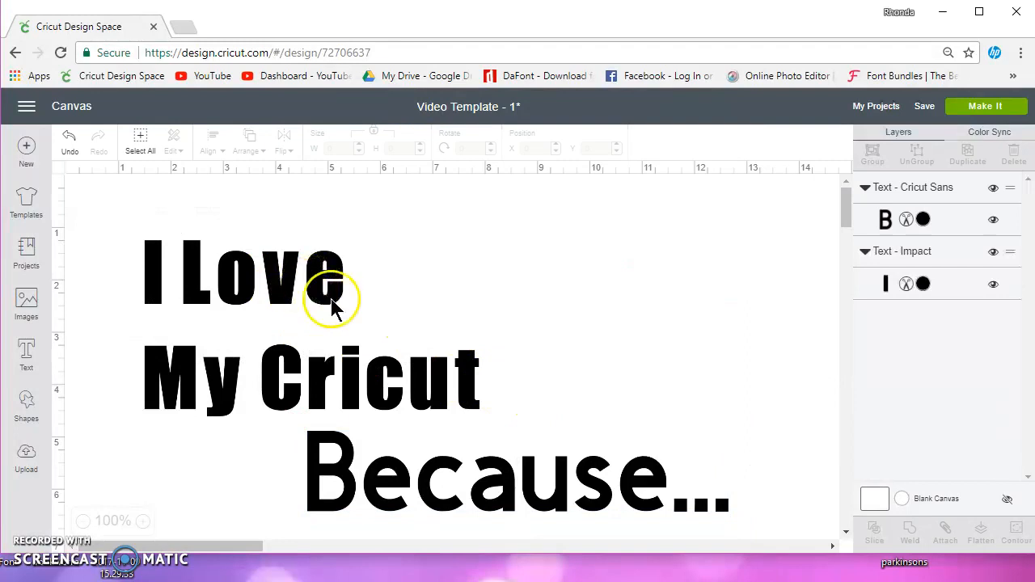
View the font style options for the "I Love My Cricut" text and scale it down to about 5.8 by 3.0 inches.
{"action": "left_click", "coordinate": [319, 301]}
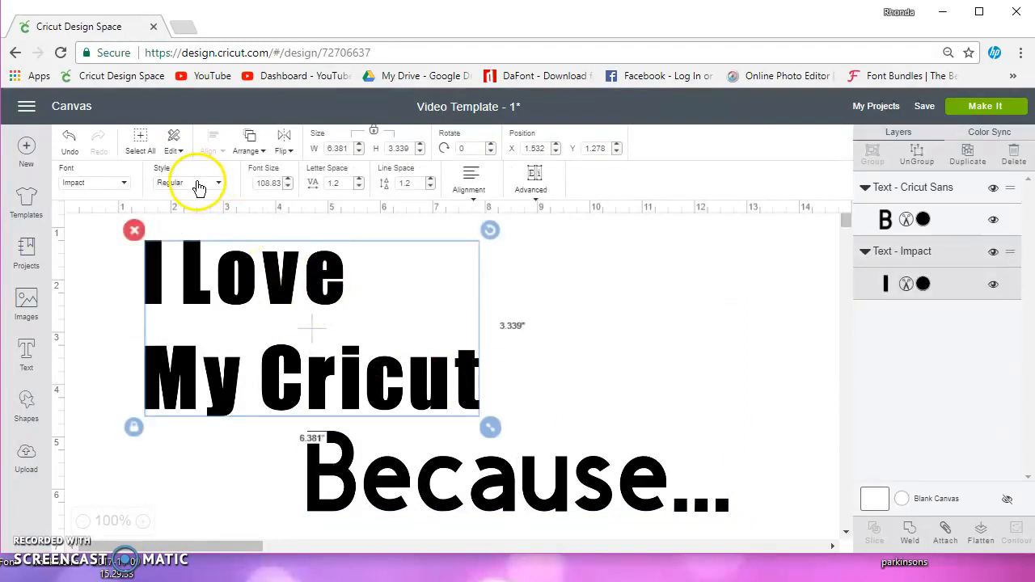
{"action": "left_click", "coordinate": [199, 185]}
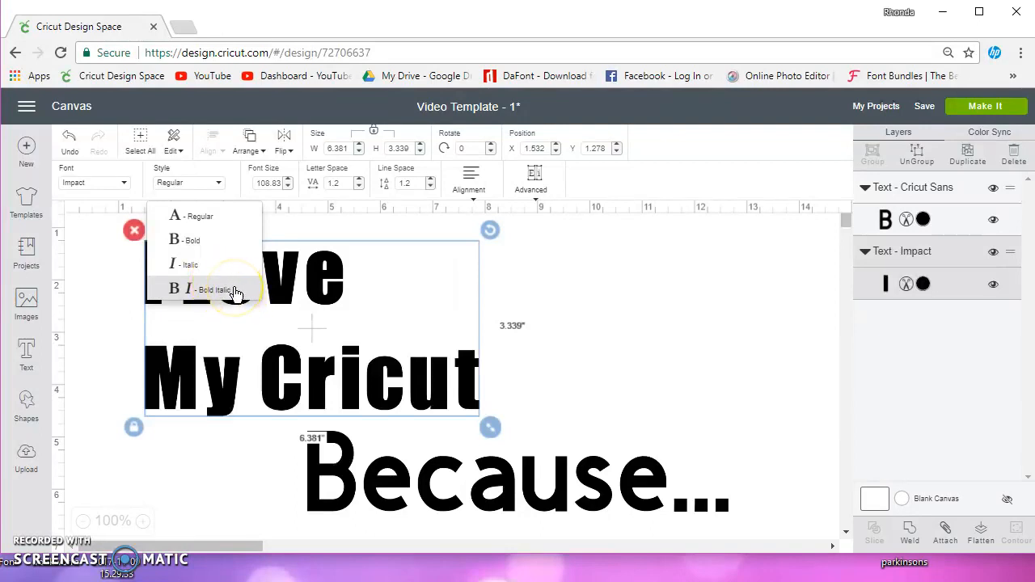
{"action": "left_click", "coordinate": [267, 287]}
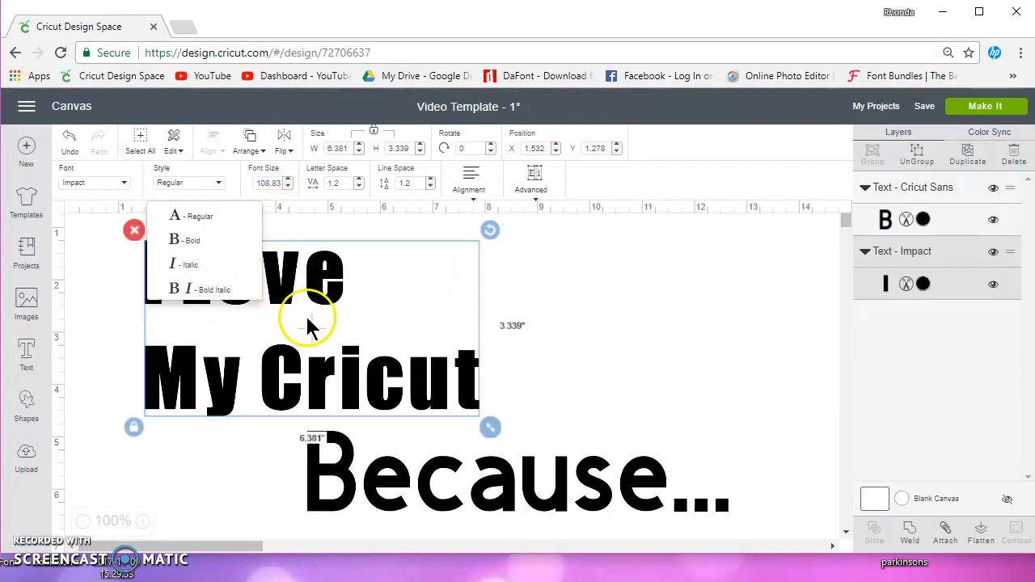
{"action": "left_click", "coordinate": [296, 283]}
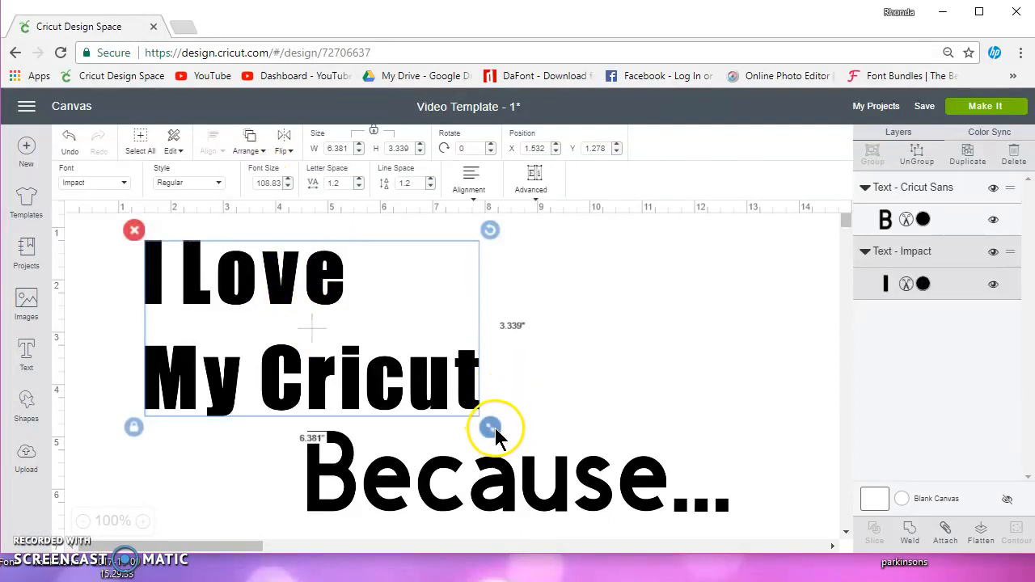
{"action": "left_click_drag", "start_coordinate": [491, 428], "coordinate": [462, 430]}
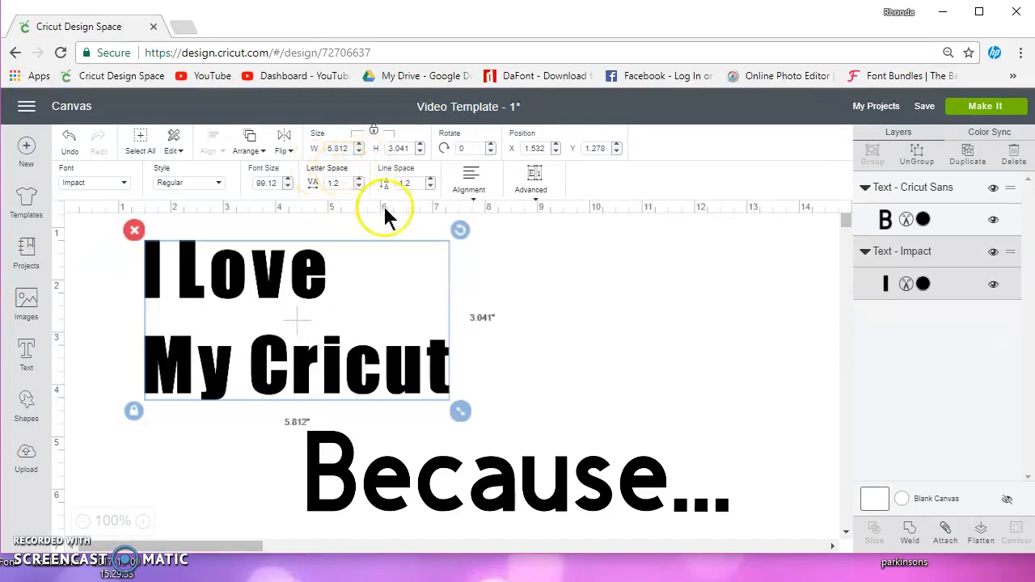
Reduce the letter spacing of the "I Love My Cricut" text to 0.4.
{"action": "left_click", "coordinate": [359, 187]}
{"action": "left_click", "coordinate": [359, 187]}
{"action": "left_click", "coordinate": [359, 186]}
{"action": "left_click", "coordinate": [359, 187]}
{"action": "left_click", "coordinate": [359, 187]}
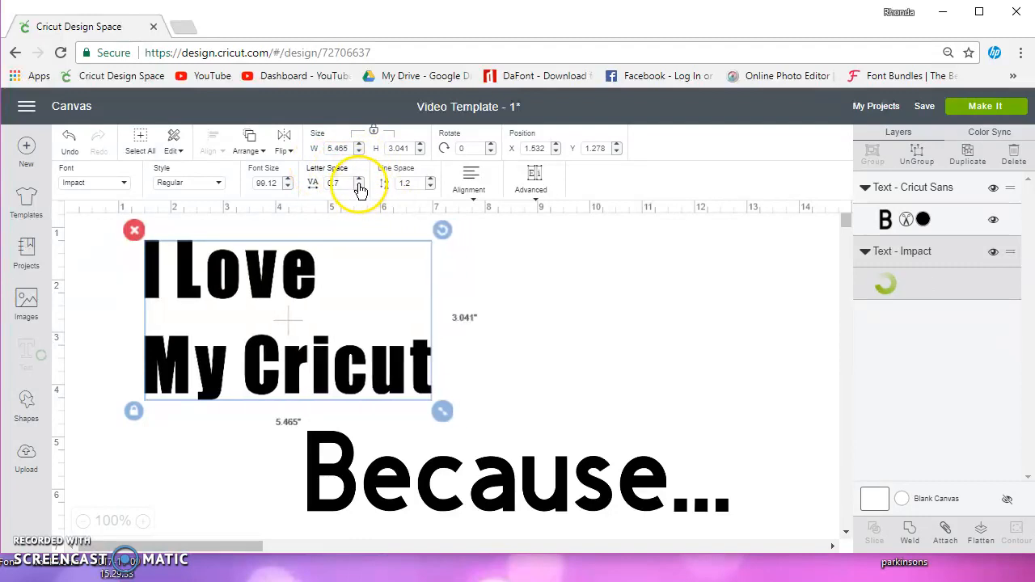
{"action": "left_click", "coordinate": [359, 187]}
{"action": "left_click", "coordinate": [359, 187]}
{"action": "left_click", "coordinate": [359, 187]}
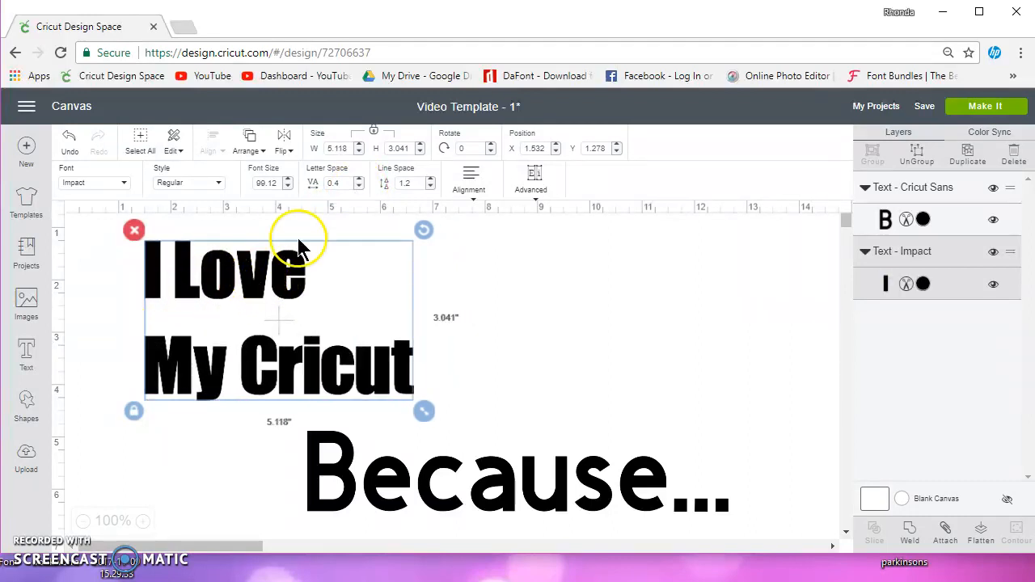
Reduce the line spacing of the "I Love My Cricut" text to 0.6.
{"action": "left_click", "coordinate": [431, 186]}
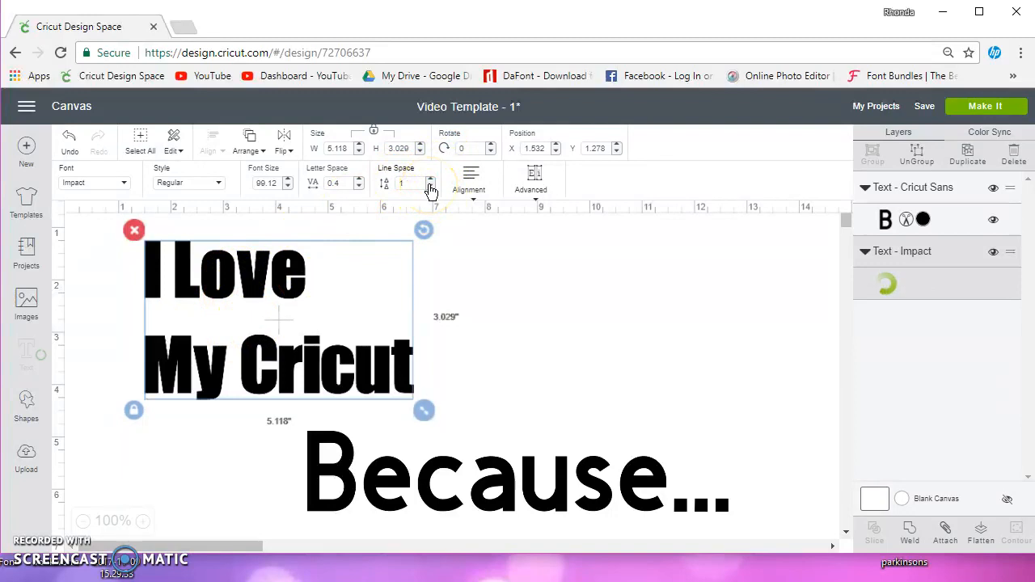
{"action": "left_click", "coordinate": [430, 186]}
{"action": "left_click", "coordinate": [430, 187]}
{"action": "left_click", "coordinate": [430, 188]}
Try left, center and right alignment on the "I Love My Cricut" text and leave it center-aligned.
{"action": "left_click", "coordinate": [470, 178]}
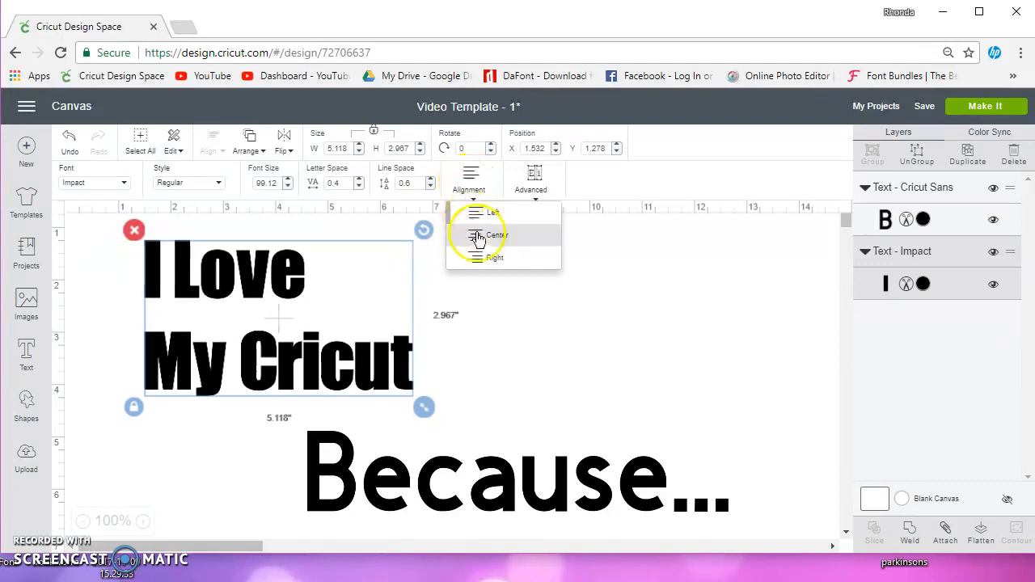
{"action": "left_click", "coordinate": [475, 218]}
{"action": "left_click", "coordinate": [469, 179]}
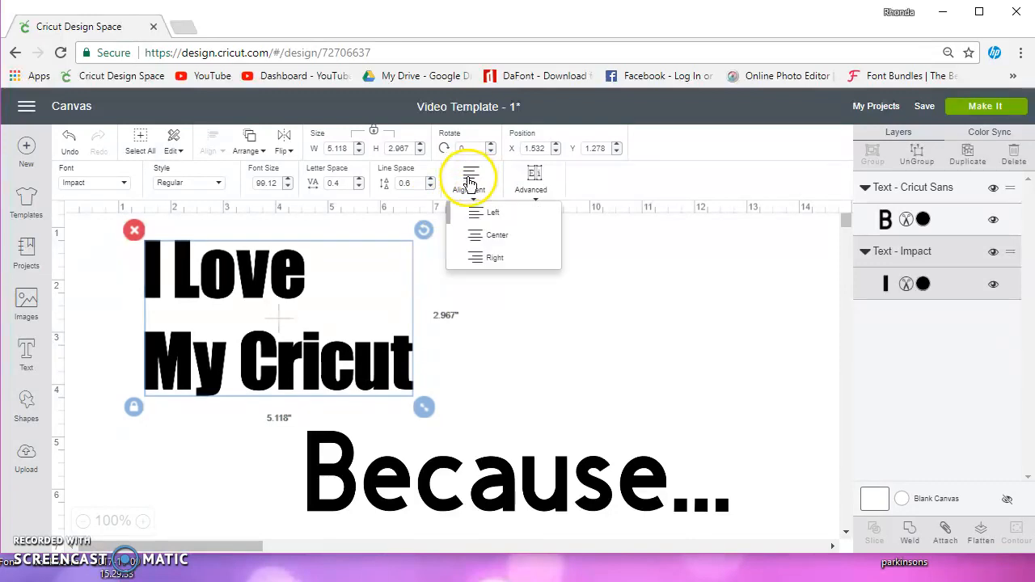
{"action": "left_click", "coordinate": [486, 237]}
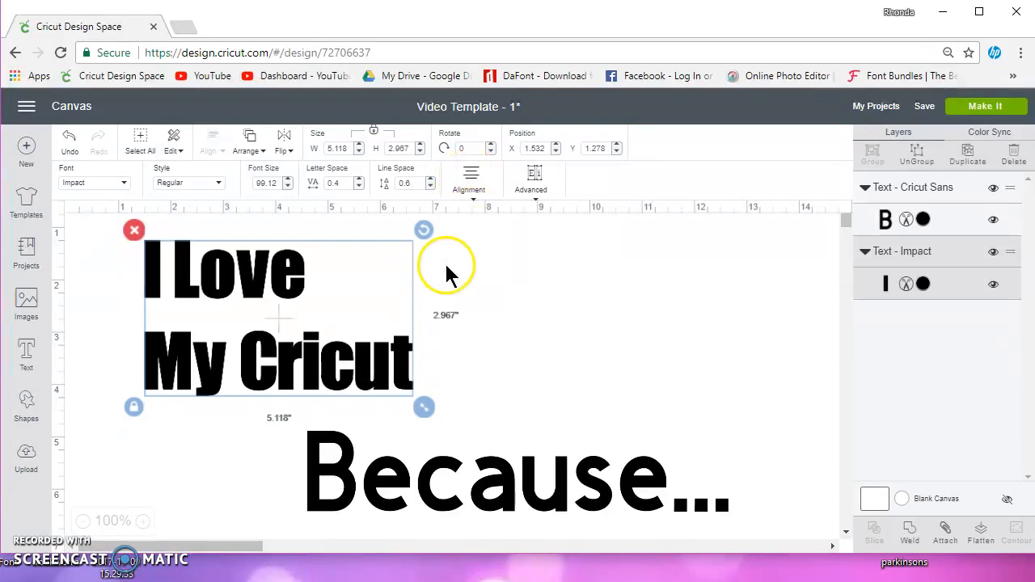
{"action": "left_click", "coordinate": [473, 189]}
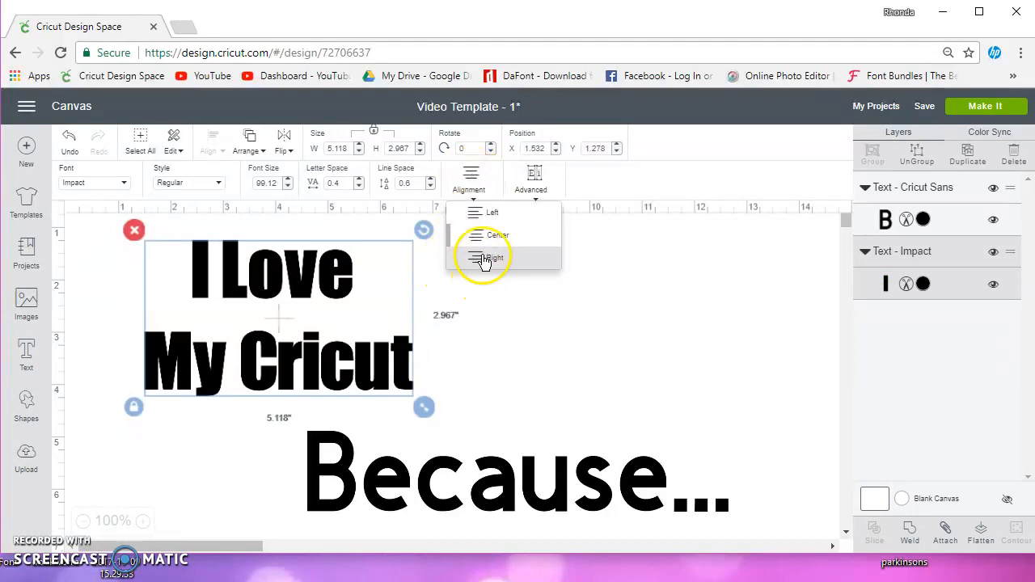
{"action": "left_click", "coordinate": [494, 257]}
{"action": "left_click", "coordinate": [457, 198]}
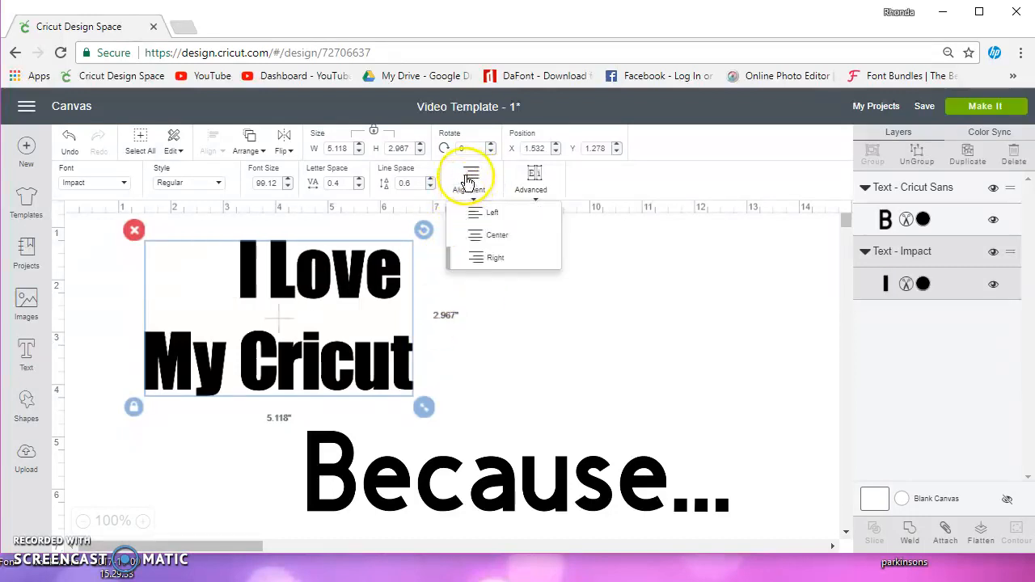
{"action": "left_click", "coordinate": [481, 236]}
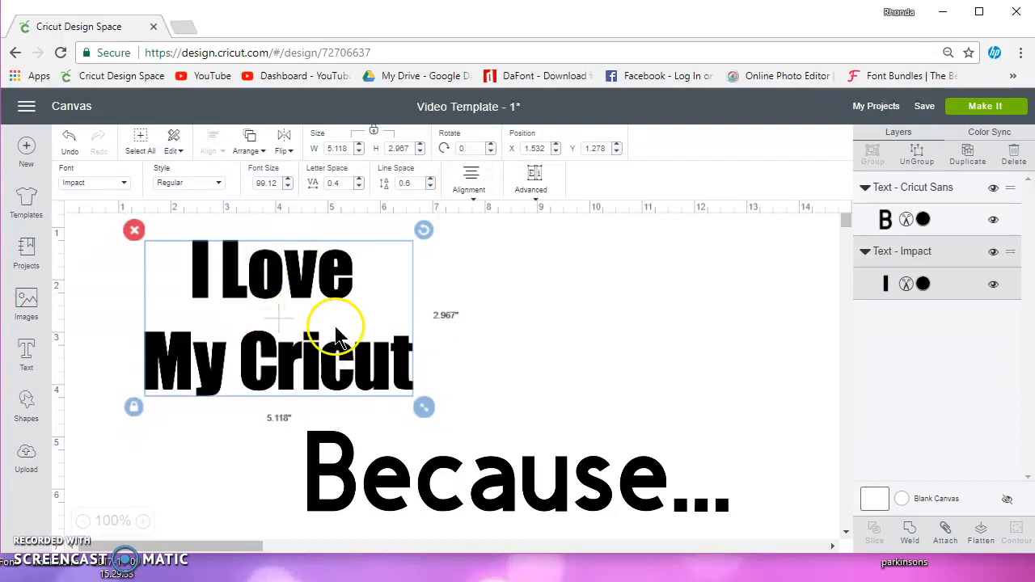
Ungroup the "I Love My Cricut" text to lines and move the "I Love" line to about X 5.629, Y 0.861.
{"action": "left_click", "coordinate": [534, 177]}
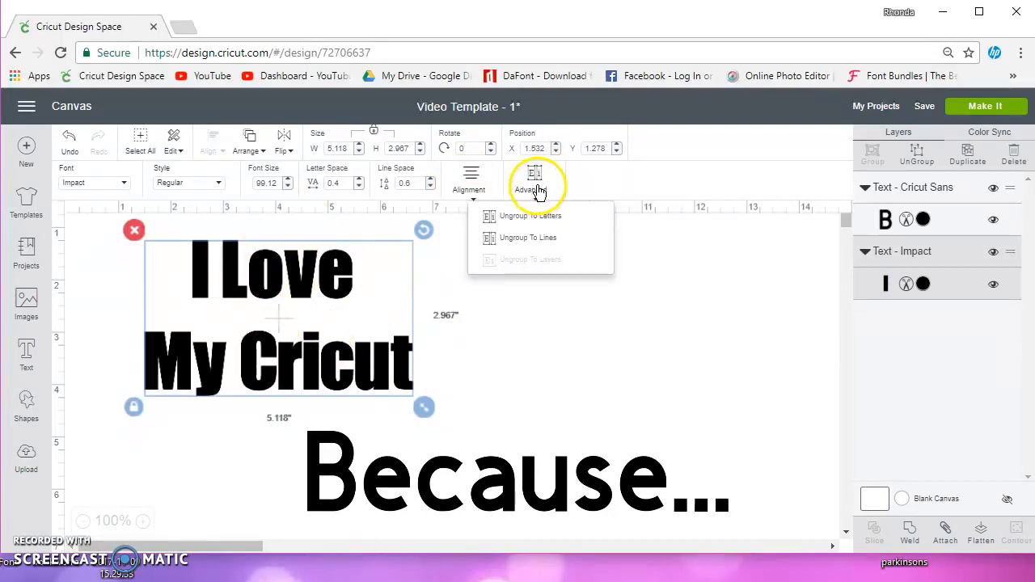
{"action": "left_click", "coordinate": [573, 241]}
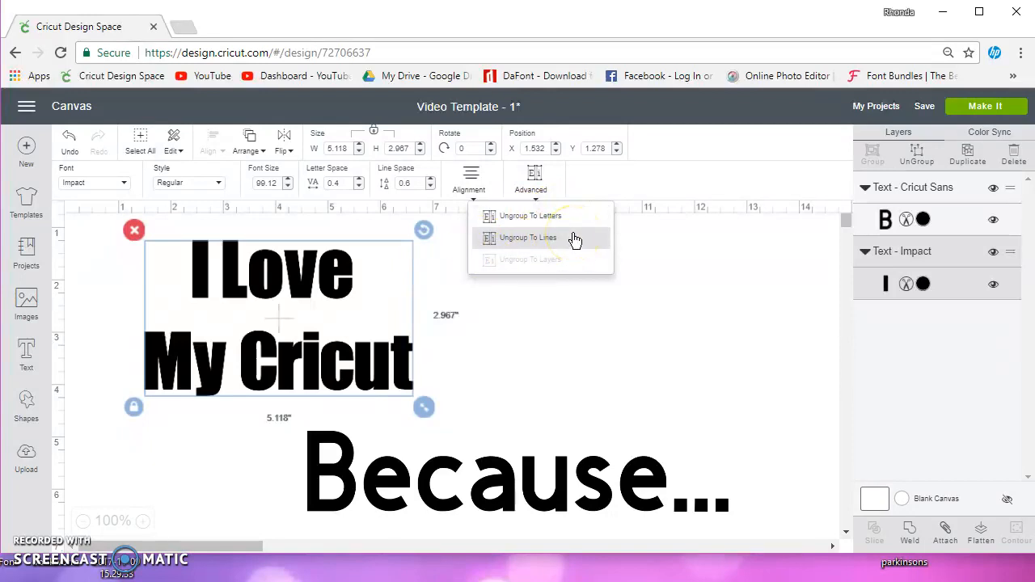
{"action": "left_click", "coordinate": [531, 241]}
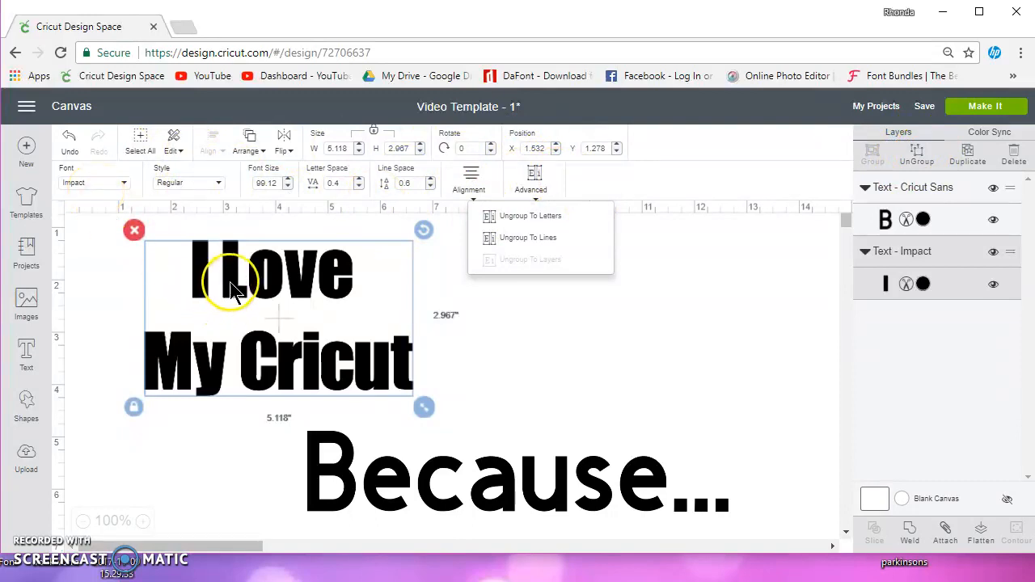
{"action": "left_click", "coordinate": [527, 237]}
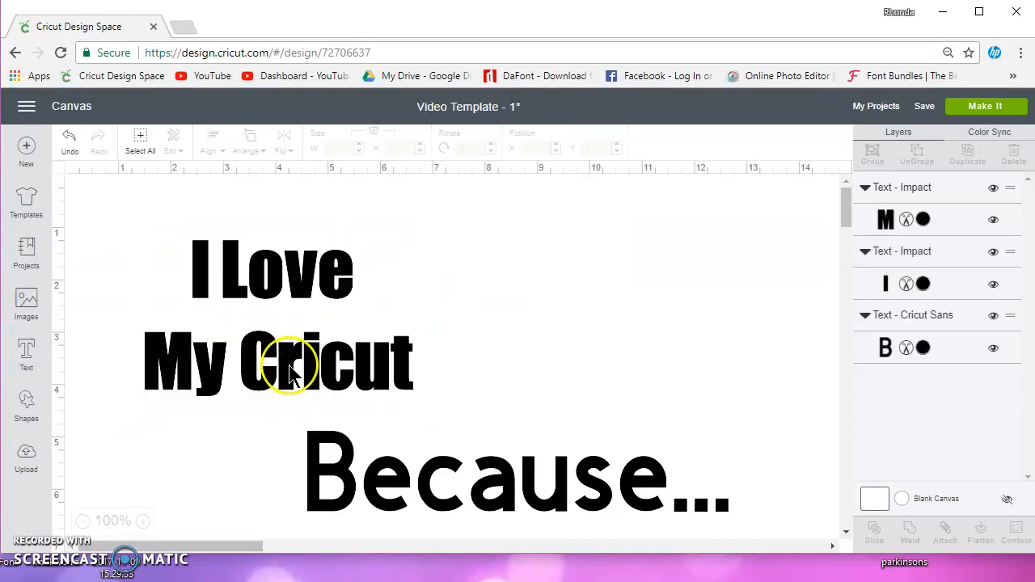
{"action": "left_click", "coordinate": [305, 293]}
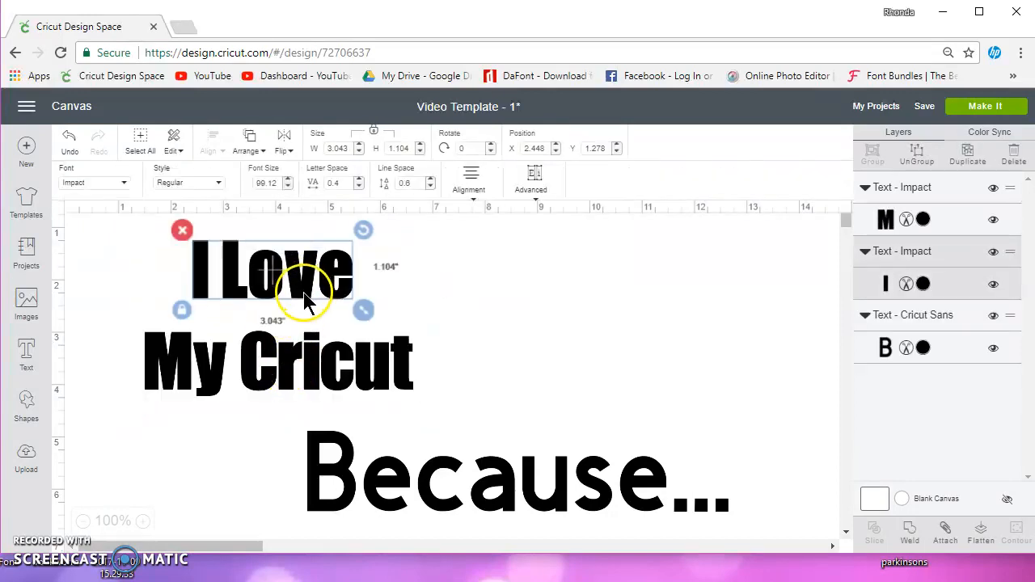
{"action": "left_click_drag", "start_coordinate": [305, 293], "coordinate": [474, 276]}
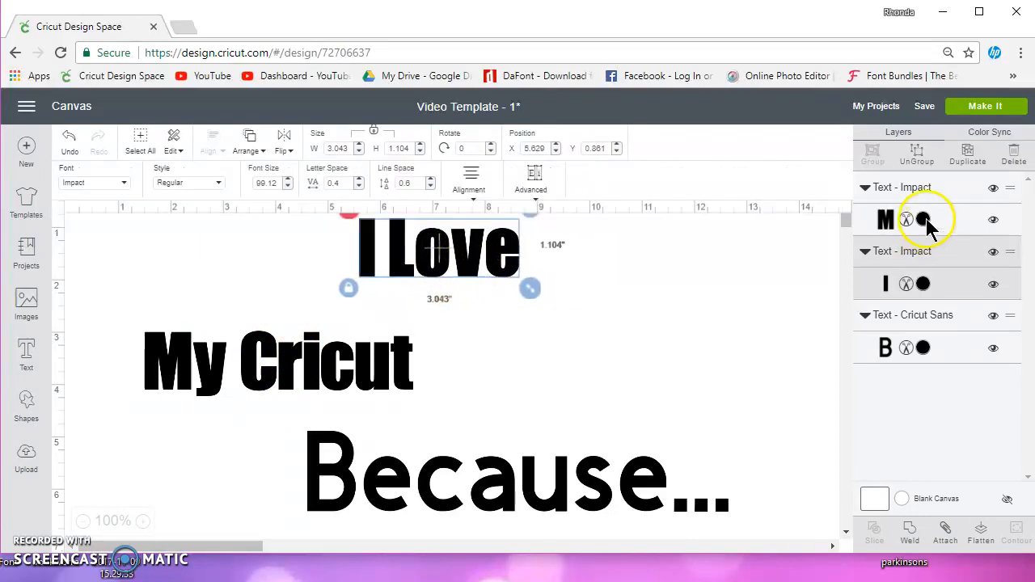
{"action": "left_click", "coordinate": [408, 366]}
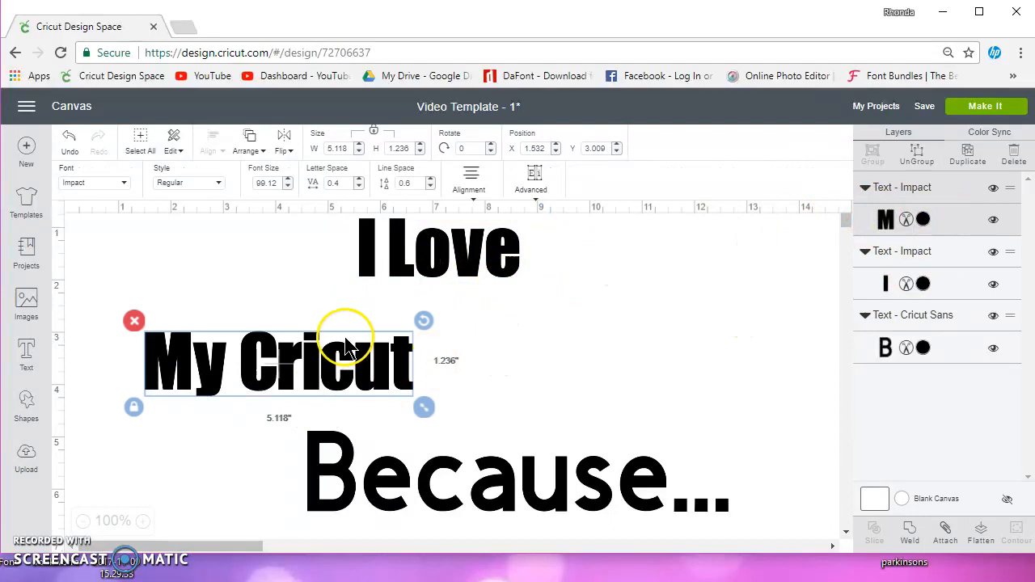
Undo the edits to the "I Love" line and the ungrouping, and shift the whole text up to about Y 1.042.
{"action": "left_click", "coordinate": [69, 144]}
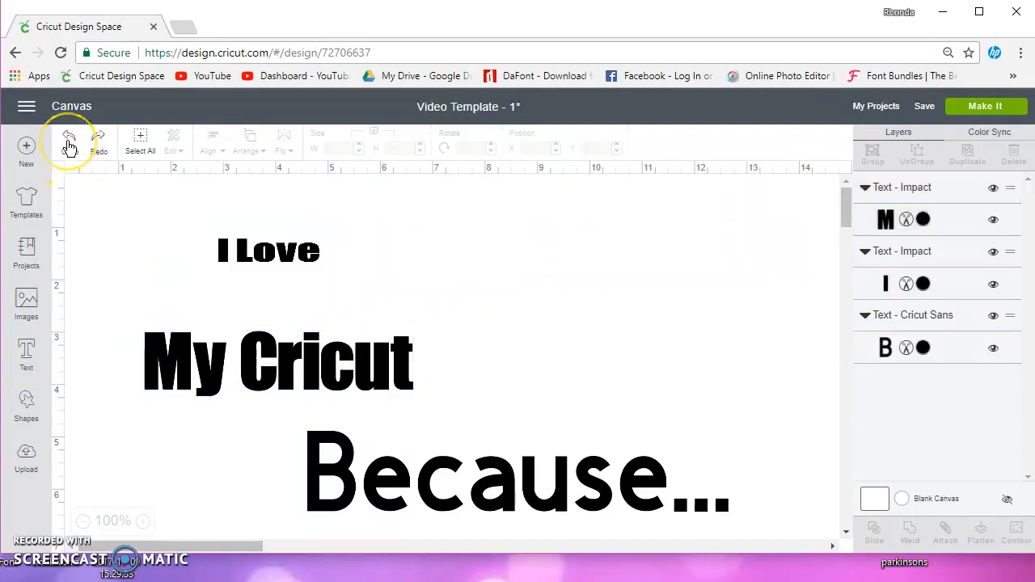
{"action": "left_click", "coordinate": [69, 144]}
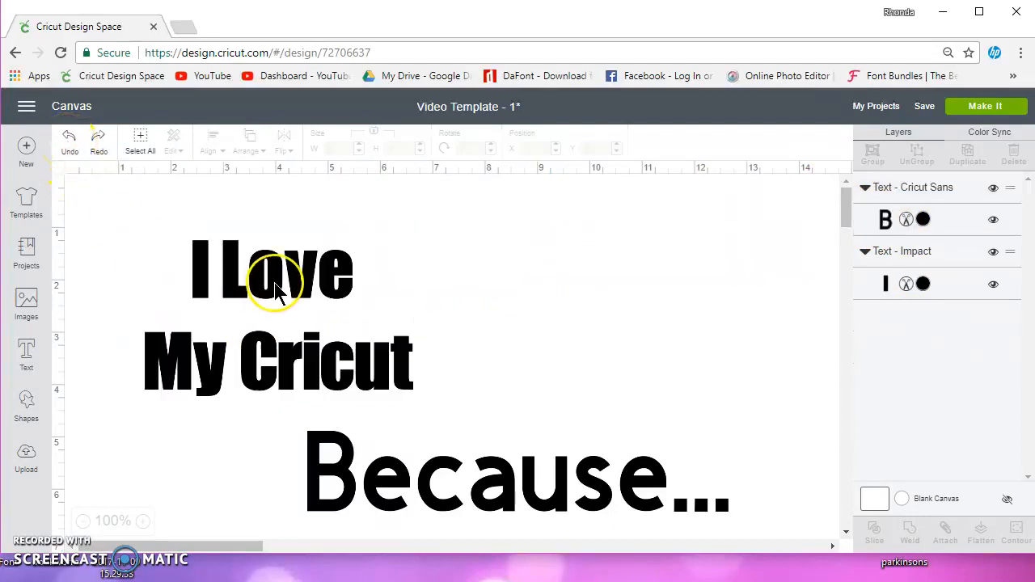
{"action": "left_click", "coordinate": [277, 273]}
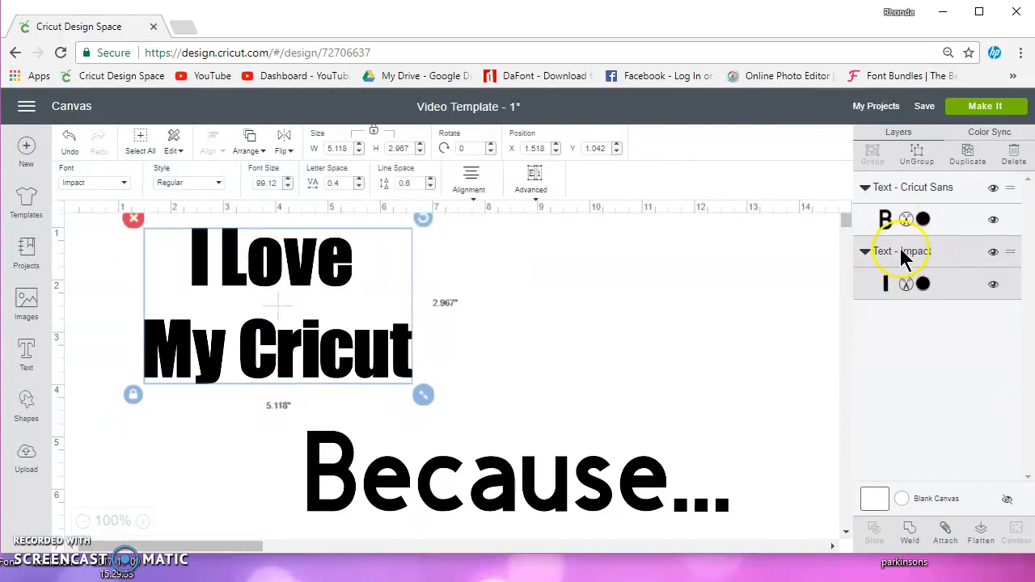
Delete the "Because..." text and move the "I Love My Cricut" text to about X 1.935, Y 1.722.
{"action": "left_click", "coordinate": [340, 450]}
{"action": "left_click", "coordinate": [295, 419]}
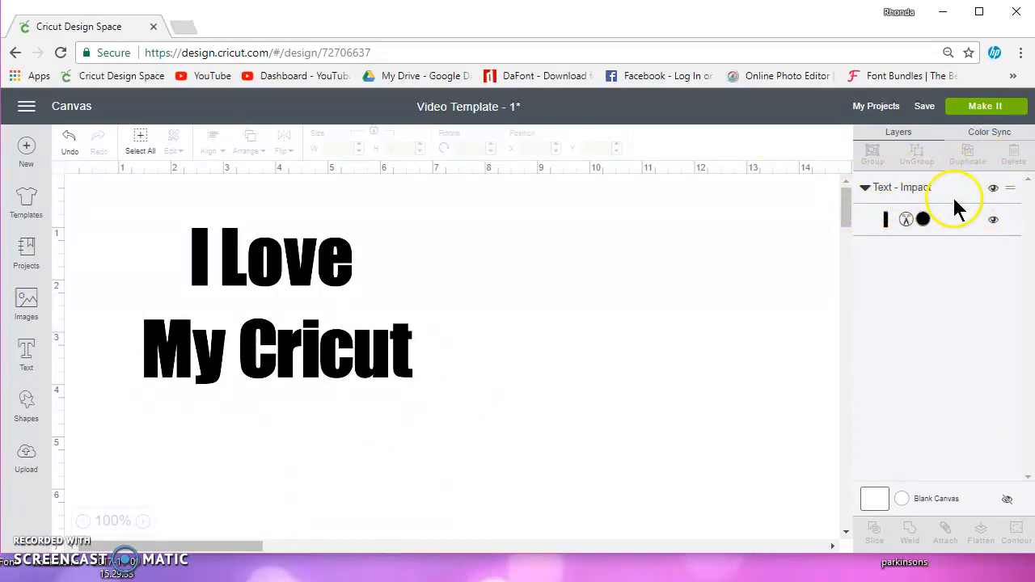
{"action": "left_click", "coordinate": [865, 189]}
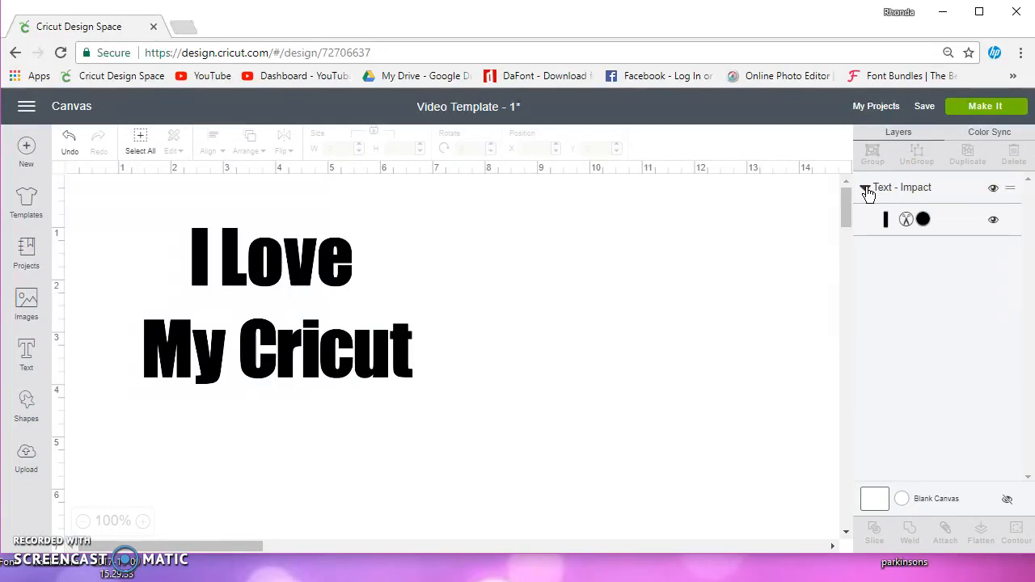
{"action": "left_click", "coordinate": [300, 288]}
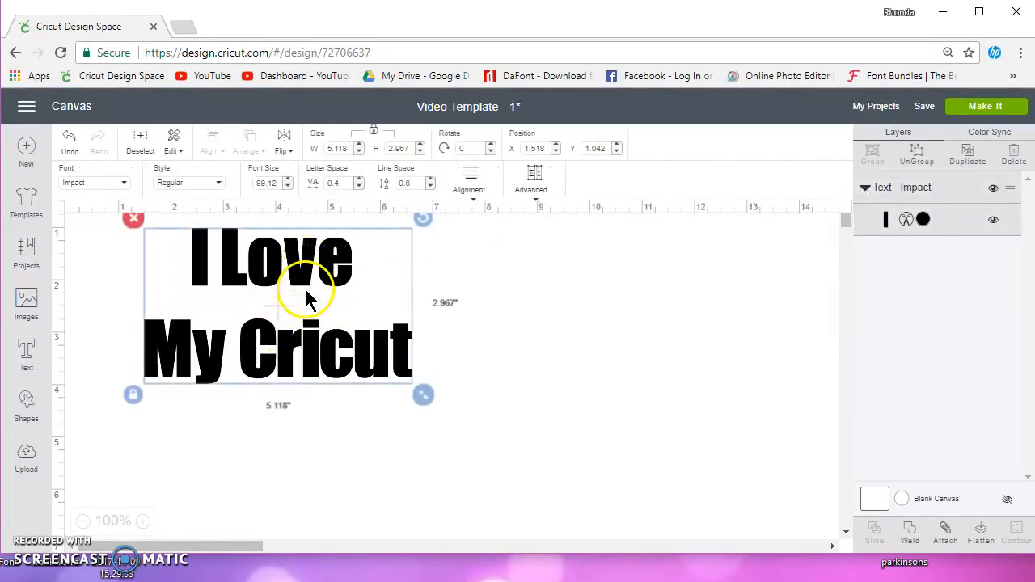
{"action": "left_click_drag", "start_coordinate": [300, 287], "coordinate": [333, 319]}
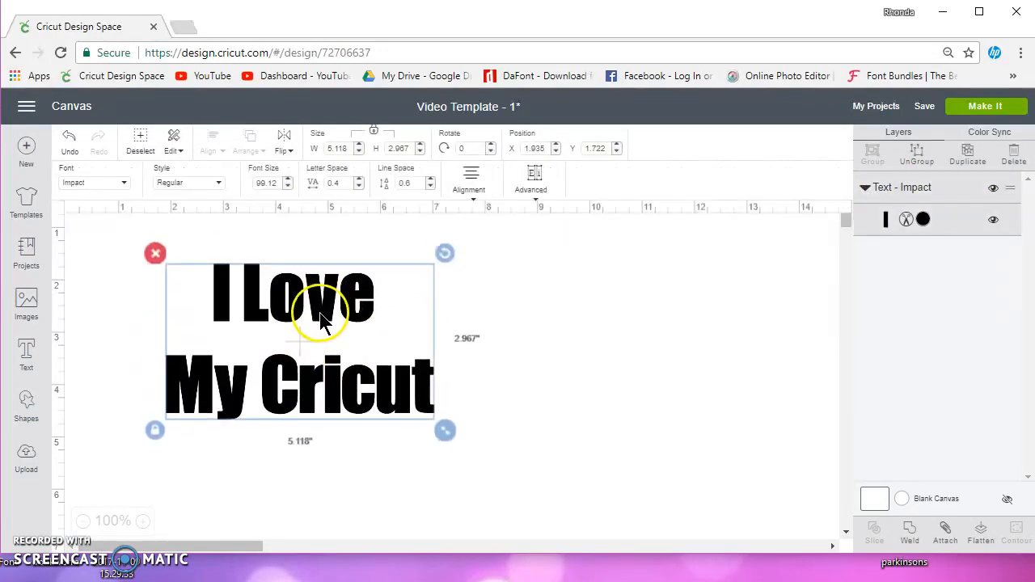
Ungroup the text to lines, placing "I Love" at about X 2.476, Y 1.542 and "My Cricut" at about X 1.921, Y 3.342.
{"action": "left_click", "coordinate": [534, 179]}
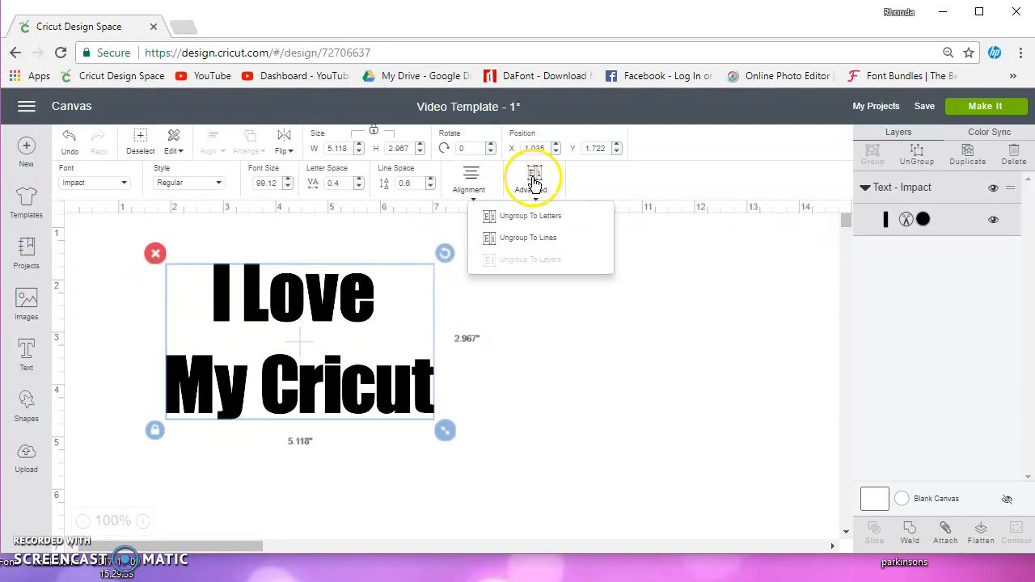
{"action": "left_click", "coordinate": [550, 241]}
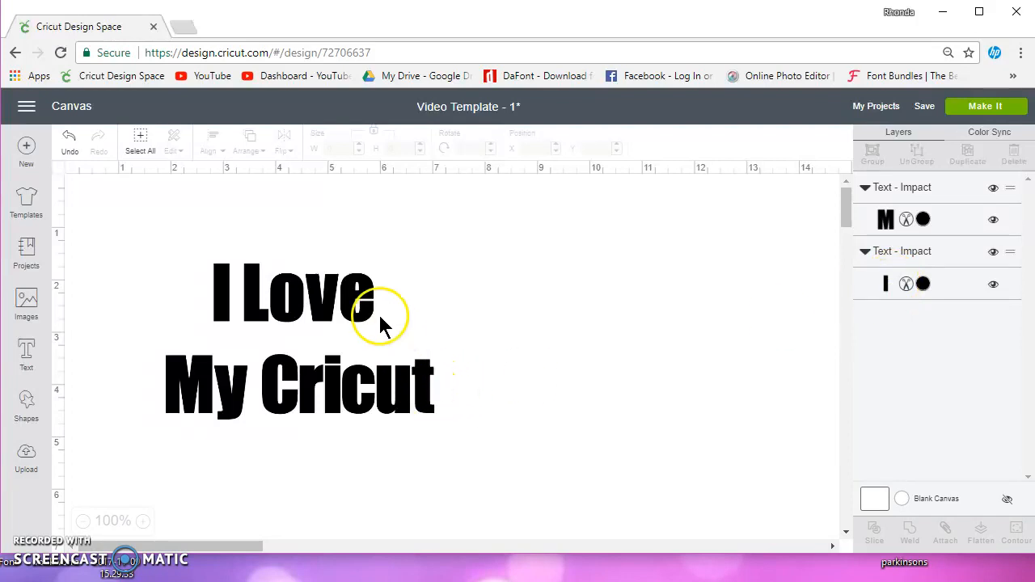
{"action": "left_click_drag", "start_coordinate": [347, 308], "coordinate": [335, 263]}
{"action": "mouse_move", "coordinate": [362, 376]}
{"action": "left_mouse_down"}
{"action": "mouse_move", "coordinate": [364, 340]}
{"action": "mouse_move", "coordinate": [356, 370]}
{"action": "left_mouse_up"}
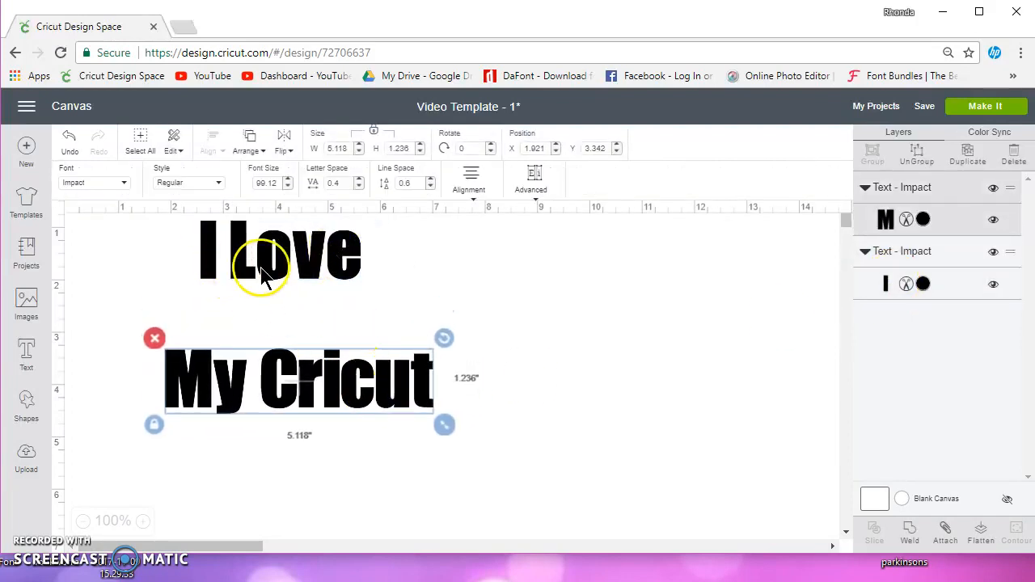
{"action": "left_click_drag", "start_coordinate": [270, 270], "coordinate": [272, 291]}
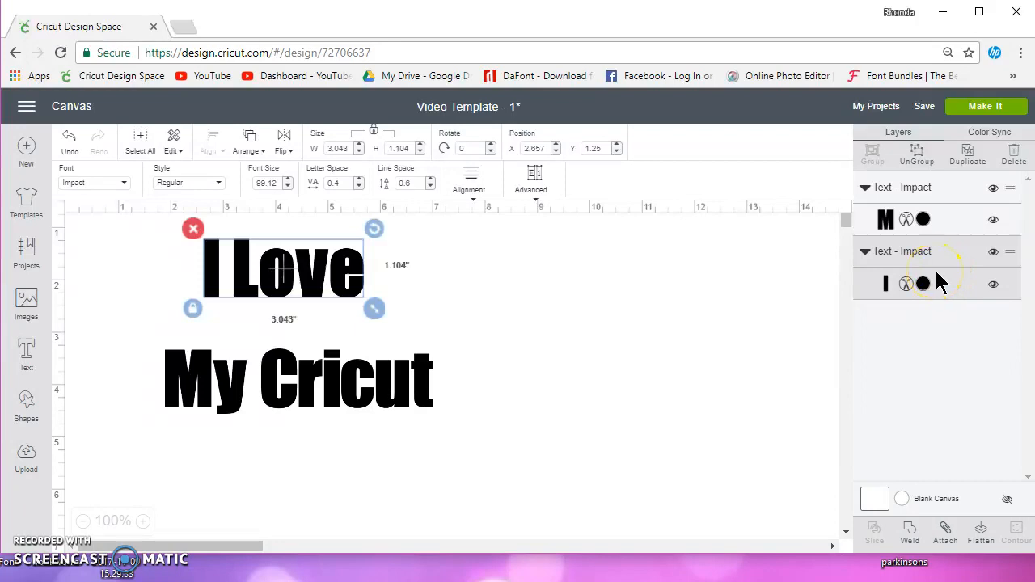
{"action": "mouse_move", "coordinate": [314, 297]}
{"action": "left_mouse_down"}
{"action": "mouse_move", "coordinate": [309, 327]}
{"action": "mouse_move", "coordinate": [305, 313]}
{"action": "left_mouse_up"}
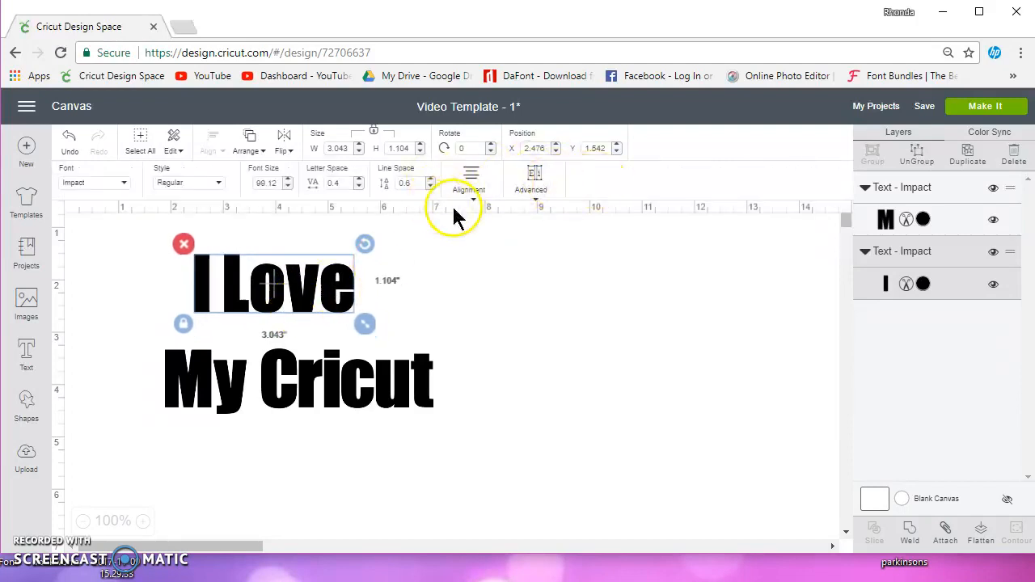
Ungroup the "I Love" line to letters and move the "My Cricut" line down to about X 1.963, Y 4.134.
{"action": "left_click", "coordinate": [537, 178]}
{"action": "left_click", "coordinate": [544, 216]}
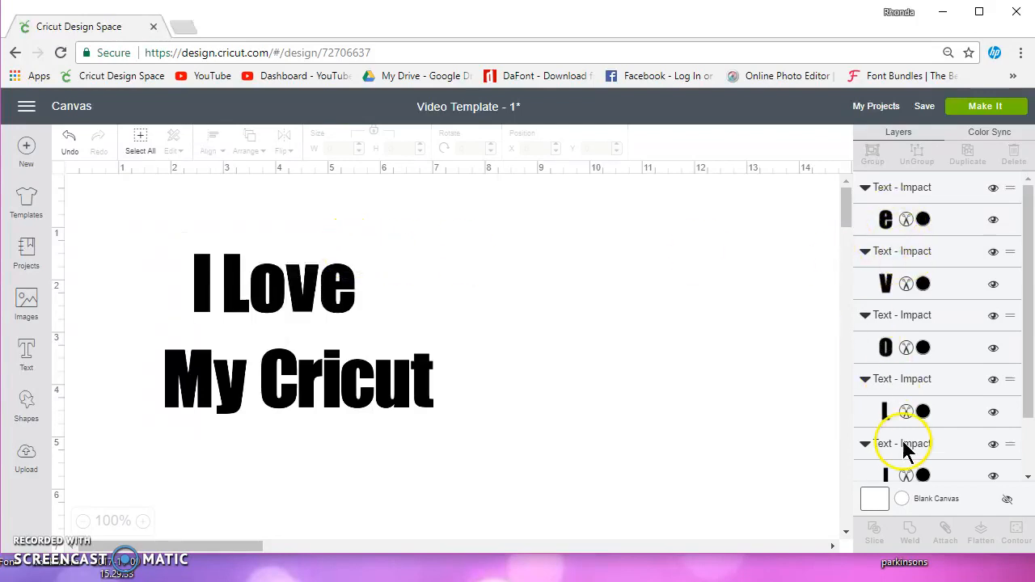
{"action": "scroll", "coordinate": [906, 271], "scroll_direction": "down", "scroll_amount": 1}
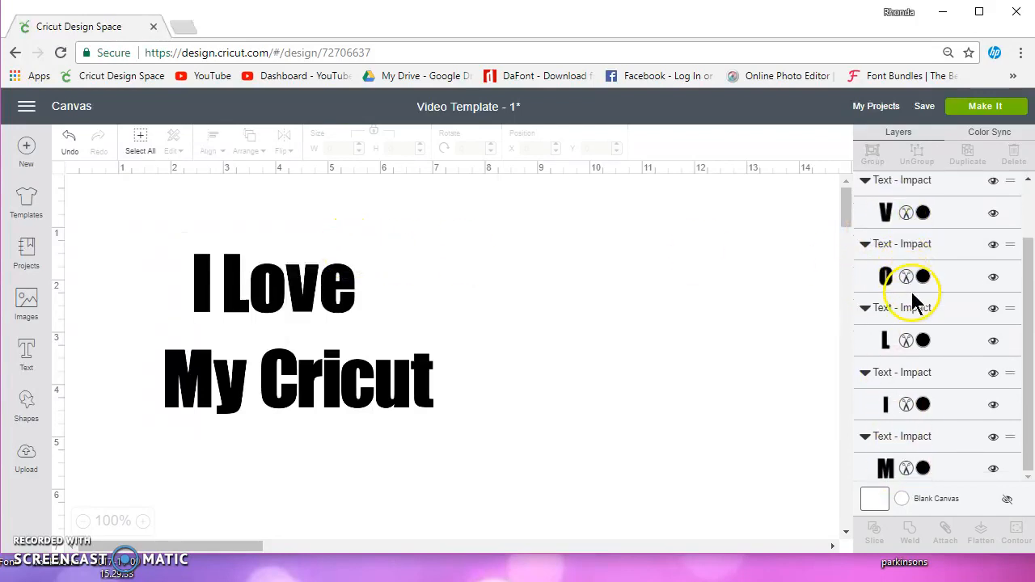
{"action": "scroll", "coordinate": [918, 311], "scroll_direction": "up", "scroll_amount": 1}
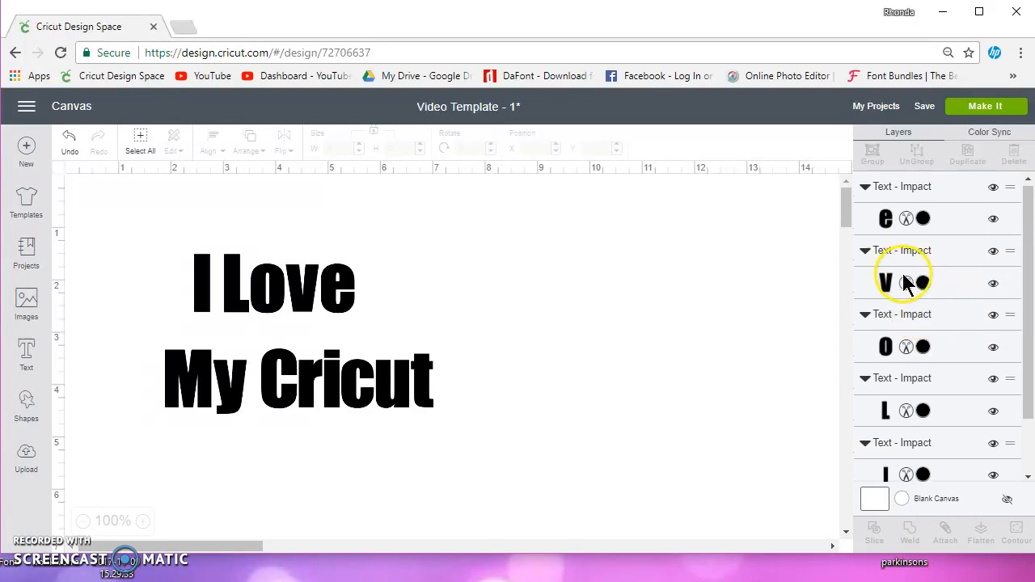
{"action": "scroll", "coordinate": [913, 283], "scroll_direction": "down", "scroll_amount": 1}
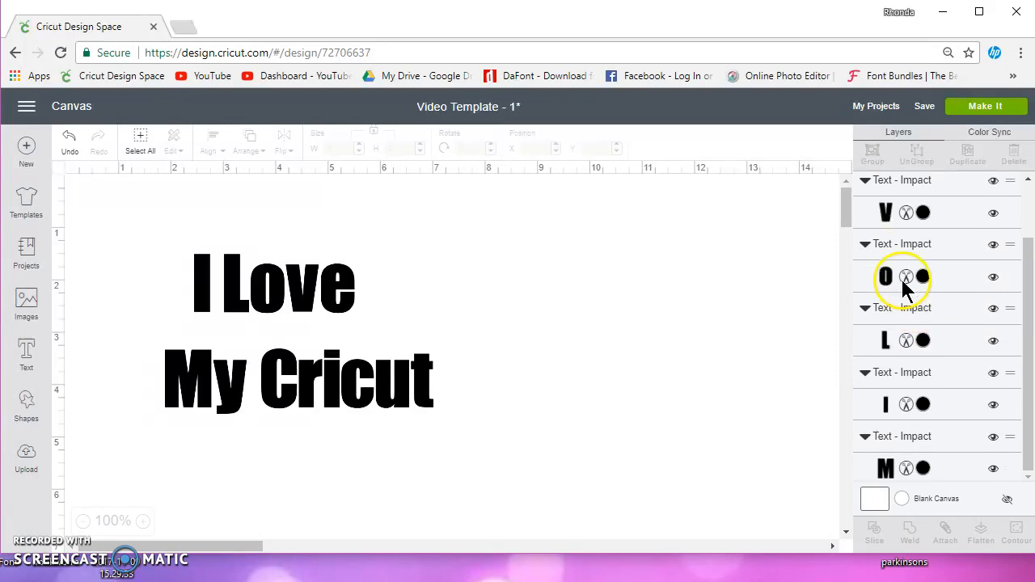
{"action": "left_click", "coordinate": [368, 378]}
{"action": "left_click_drag", "start_coordinate": [367, 407], "coordinate": [369, 449]}
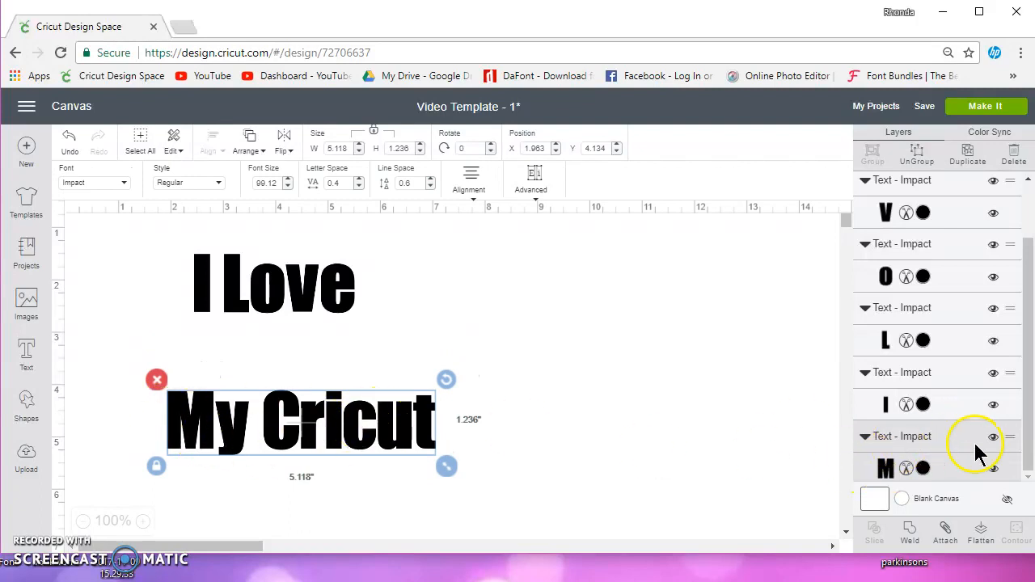
Select individual letters of "Love" one after another to examine their separate layers.
{"action": "left_click", "coordinate": [350, 315]}
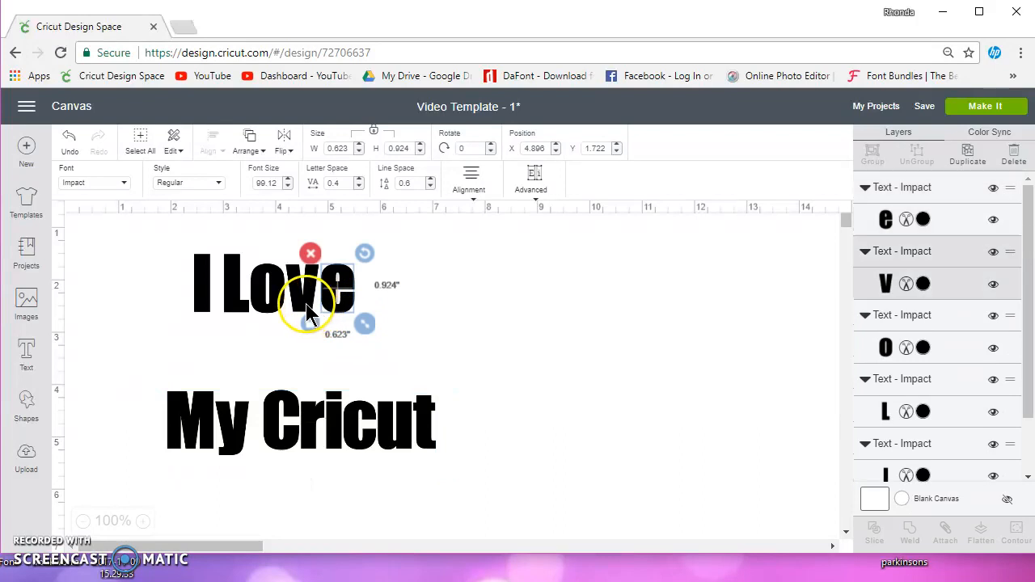
{"action": "left_click", "coordinate": [306, 285]}
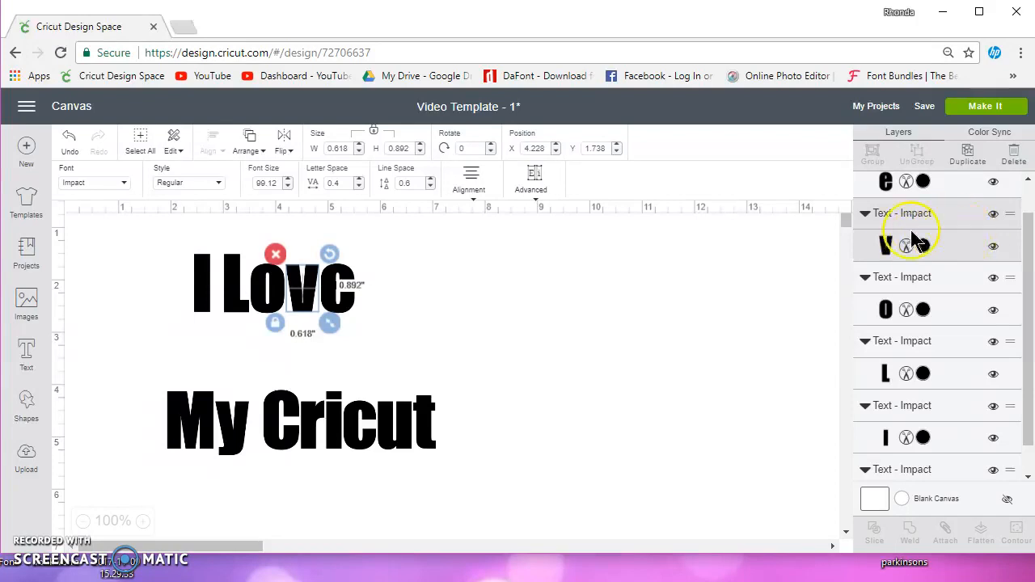
{"action": "left_click", "coordinate": [234, 289]}
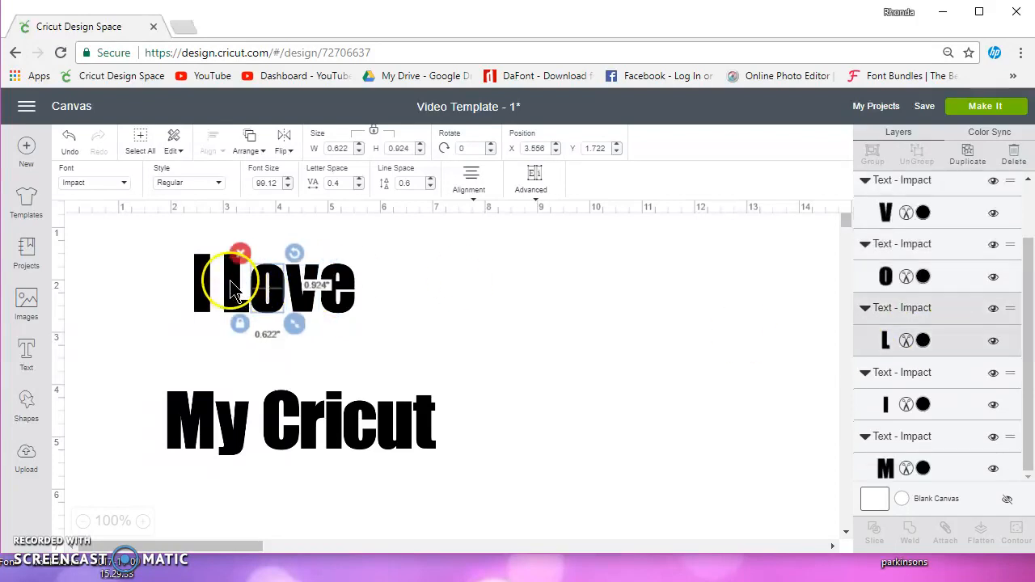
Select the "I" and "e" of "I Love" together, recolor the "e" layer red (#E6212E), and undo the color change.
{"action": "left_click", "coordinate": [202, 290]}
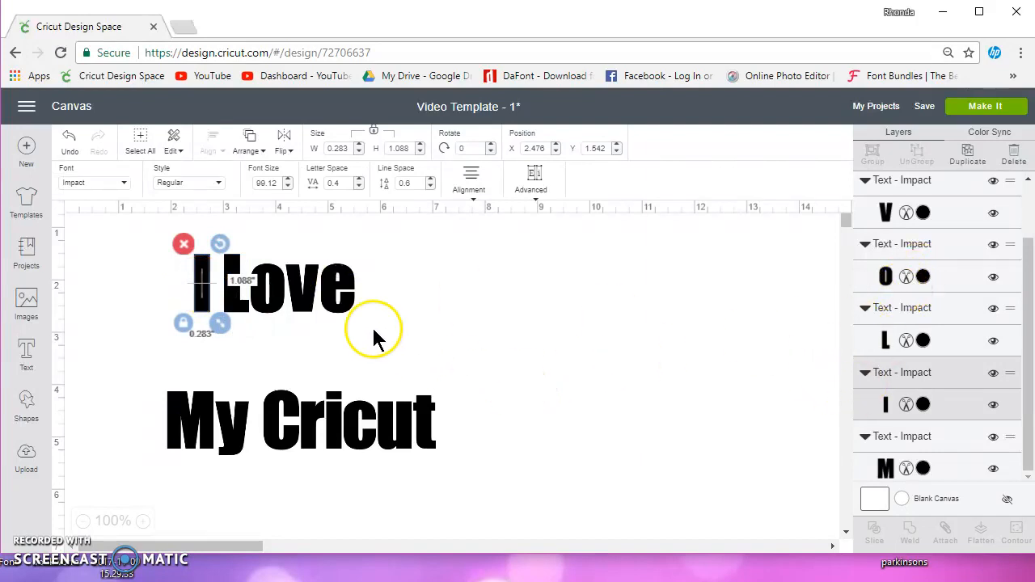
{"action": "left_click", "coordinate": [341, 305], "text": "shift"}
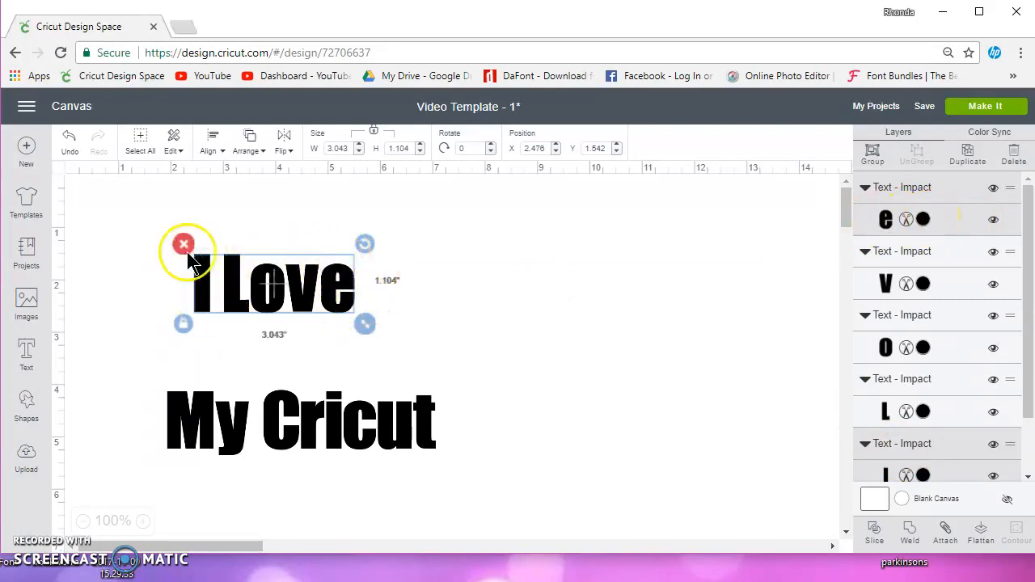
{"action": "left_click", "coordinate": [886, 223]}
{"action": "left_click", "coordinate": [766, 346]}
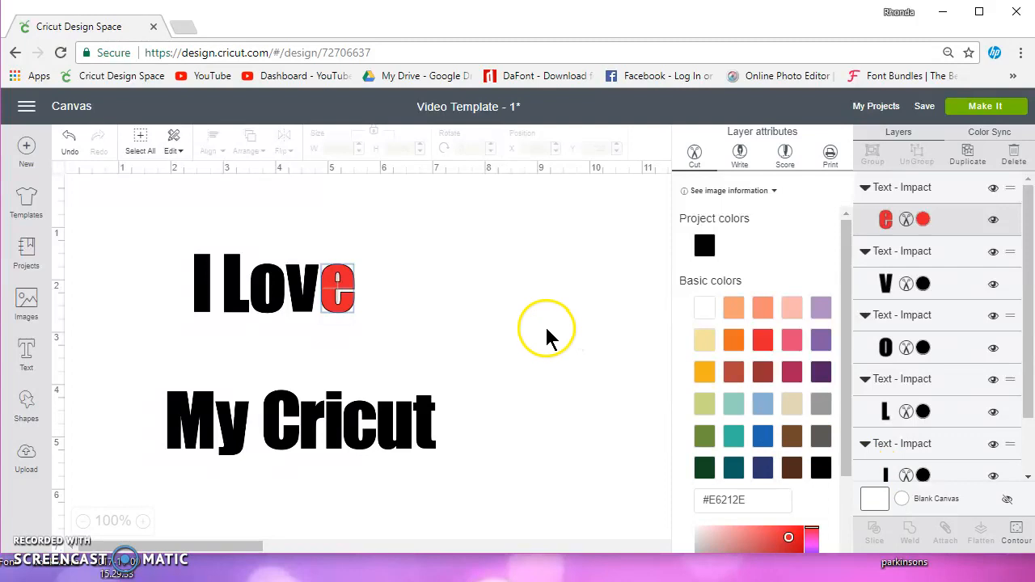
{"action": "left_click", "coordinate": [550, 340]}
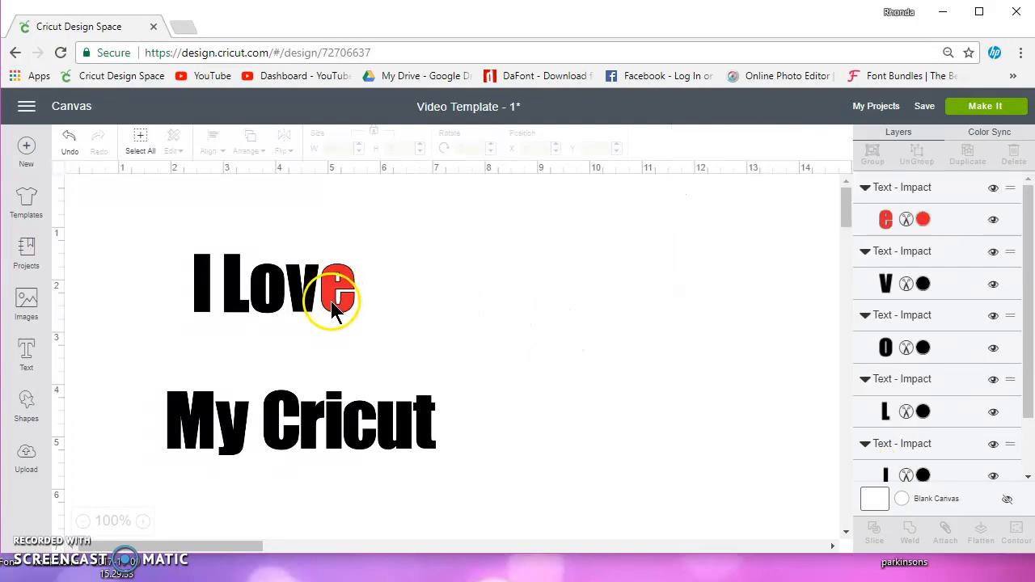
{"action": "left_click", "coordinate": [70, 139]}
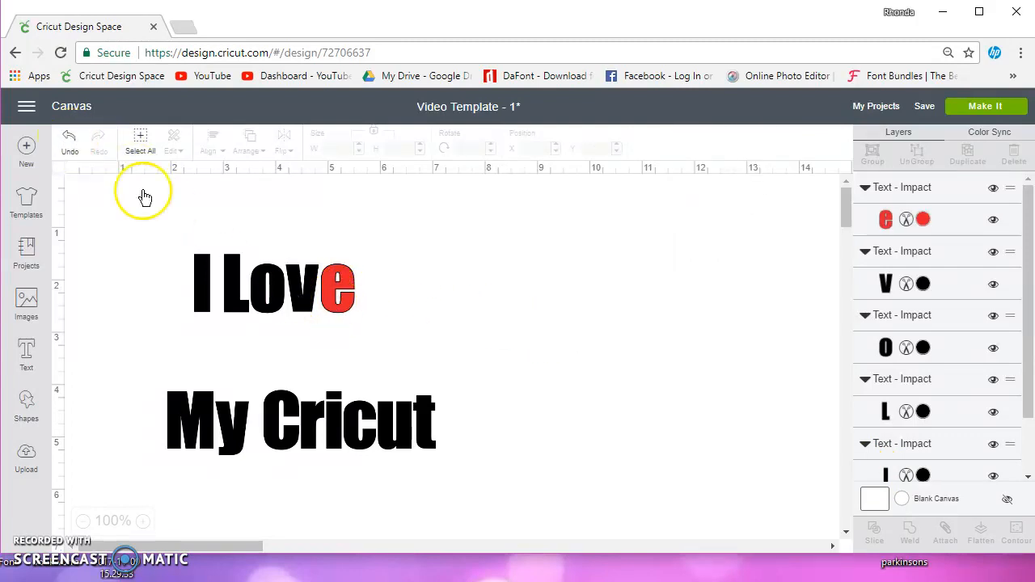
Color the letters "e" and "I" of "I Love" red (#E6212E), one layer after the other.
{"action": "left_click", "coordinate": [309, 308]}
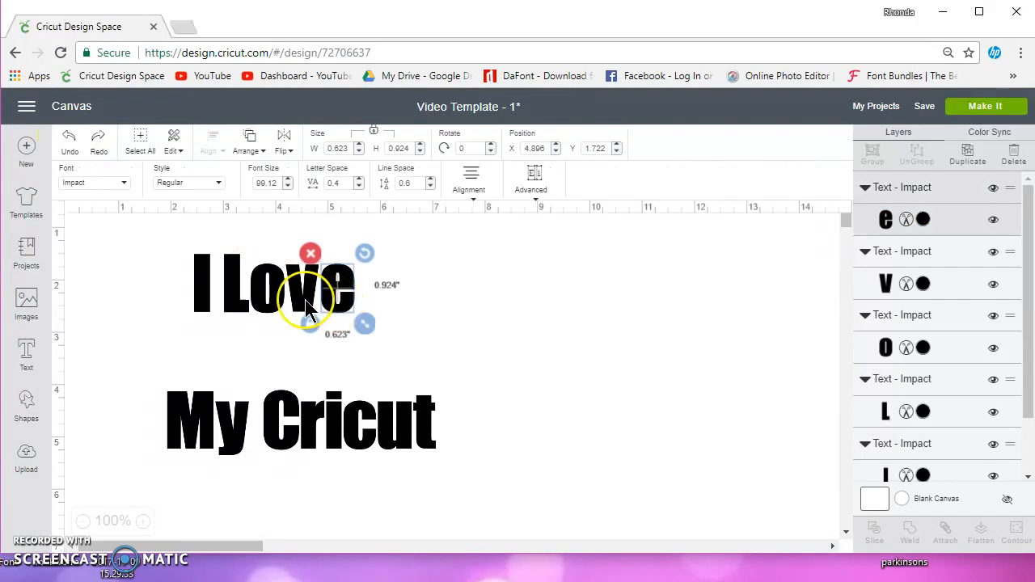
{"action": "left_click", "coordinate": [200, 297], "text": "shift"}
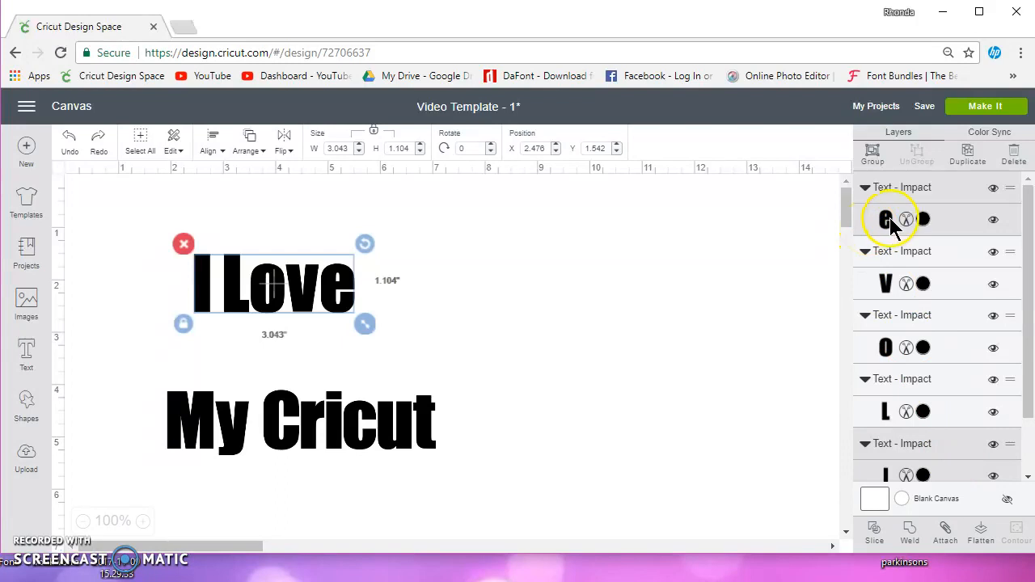
{"action": "left_click", "coordinate": [860, 233]}
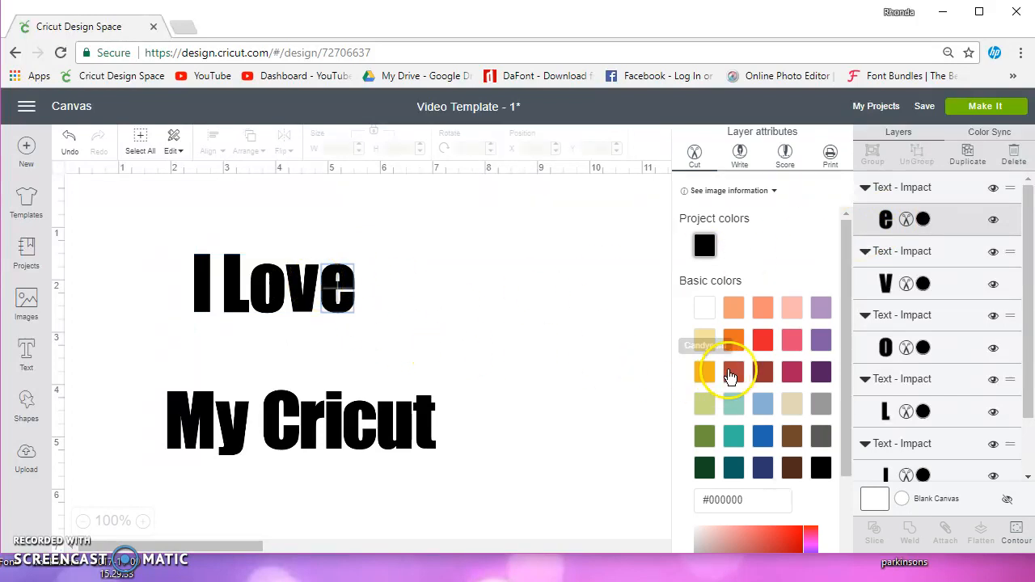
{"action": "left_click", "coordinate": [764, 341]}
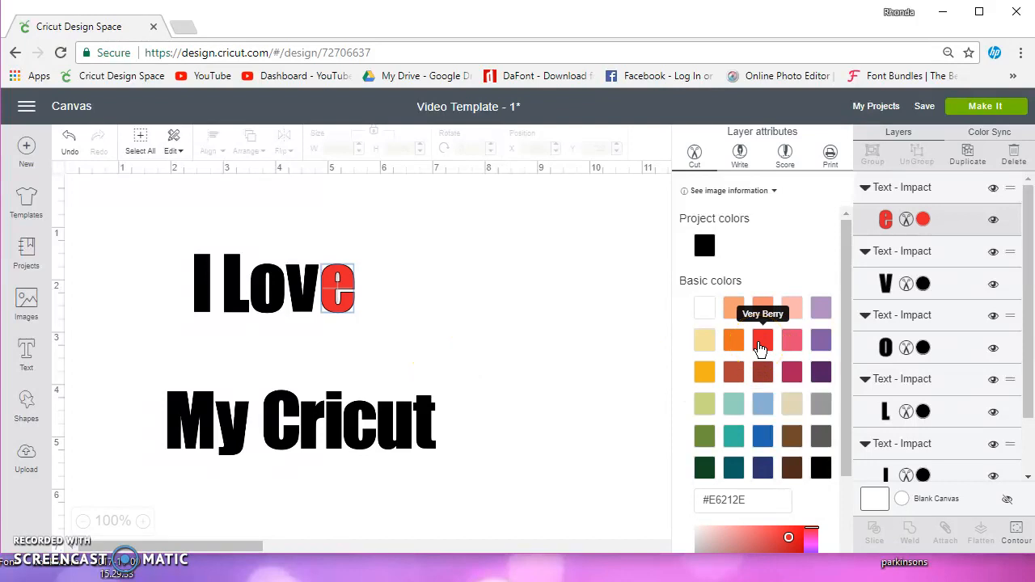
{"action": "left_click", "coordinate": [589, 366]}
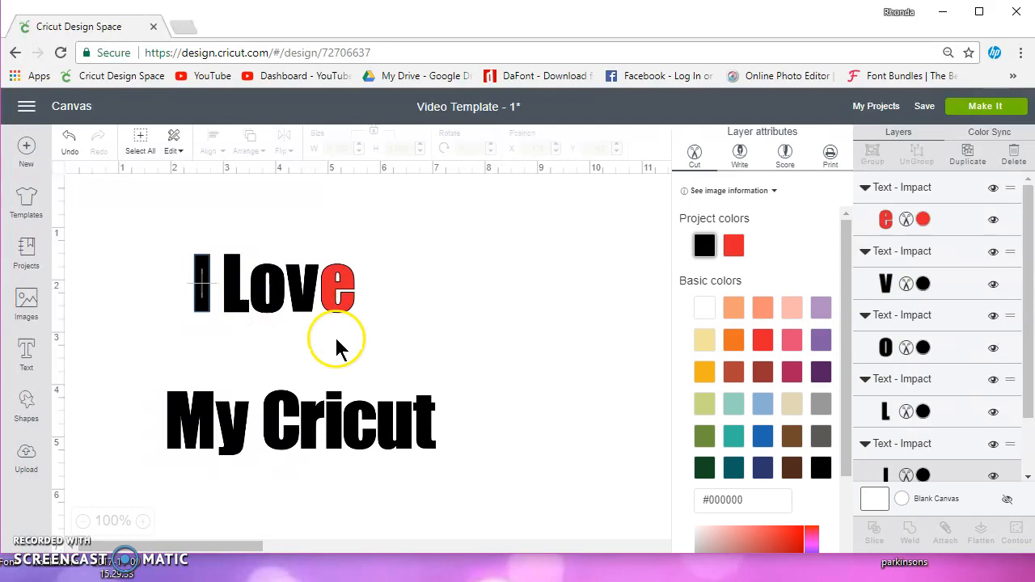
{"action": "left_click", "coordinate": [735, 244]}
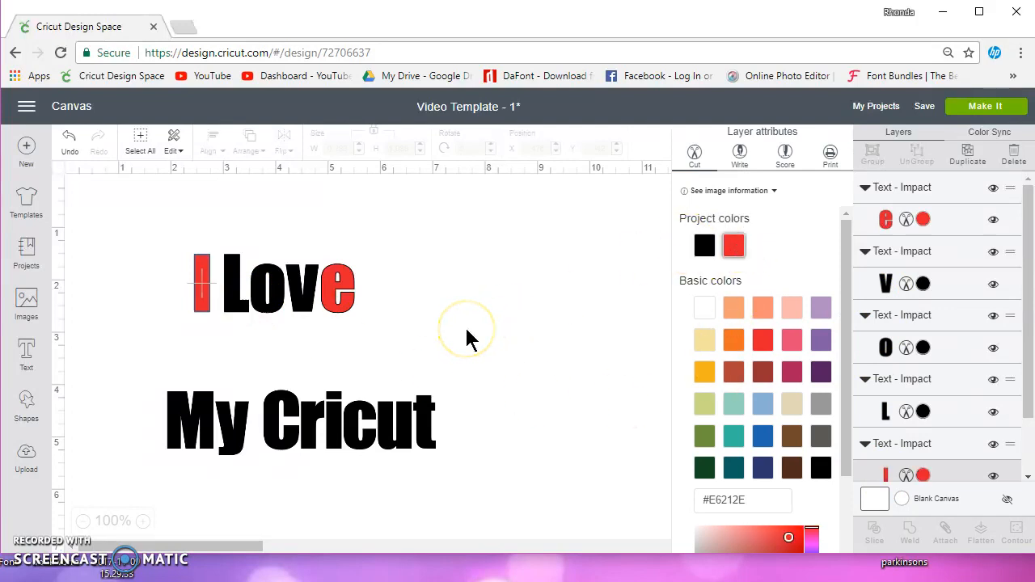
{"action": "left_click", "coordinate": [471, 330]}
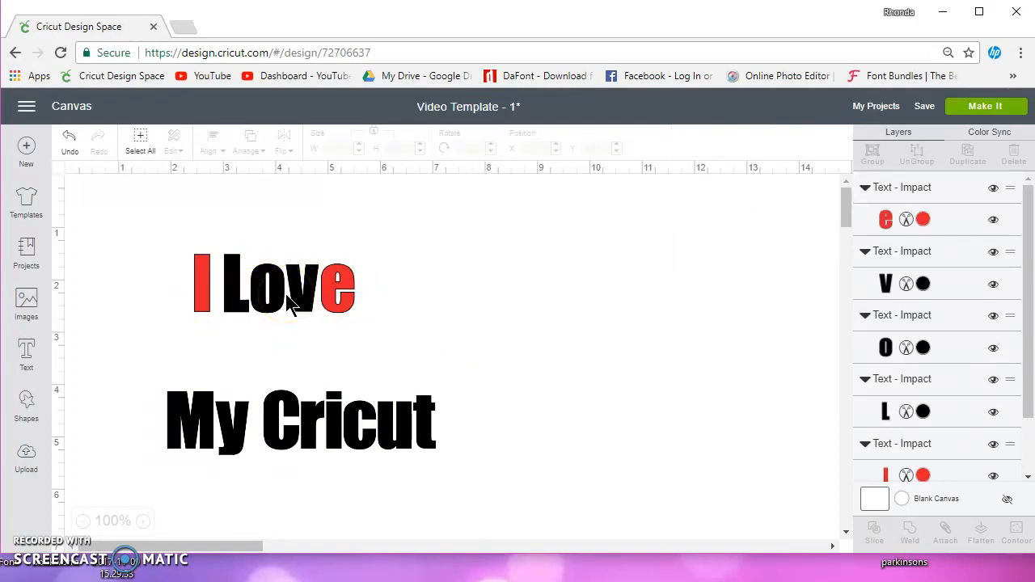
Return the letters "e" and "I" of "I Love" to the black project color.
{"action": "left_click", "coordinate": [882, 218]}
{"action": "left_click", "coordinate": [705, 245]}
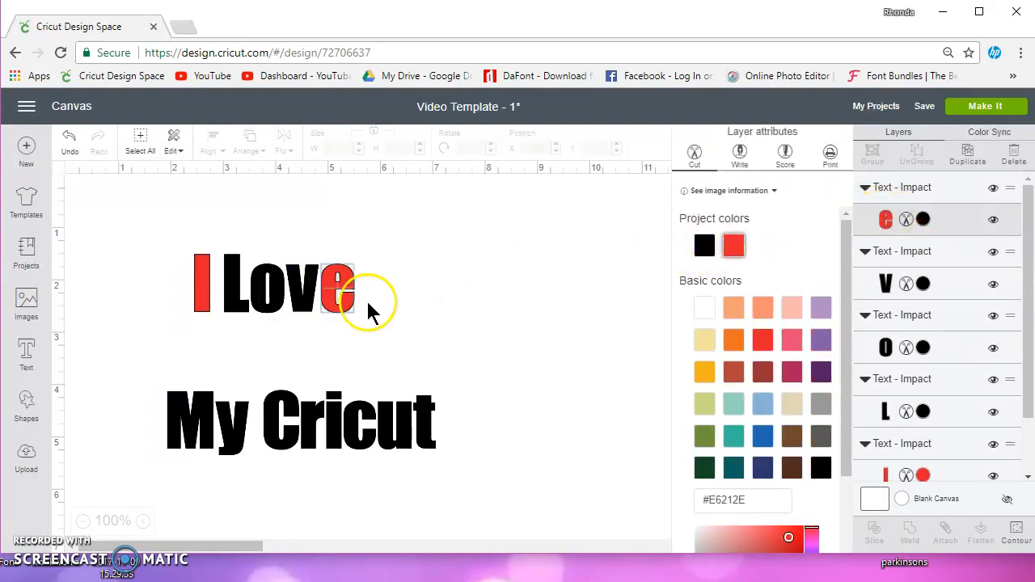
{"action": "left_click", "coordinate": [885, 477]}
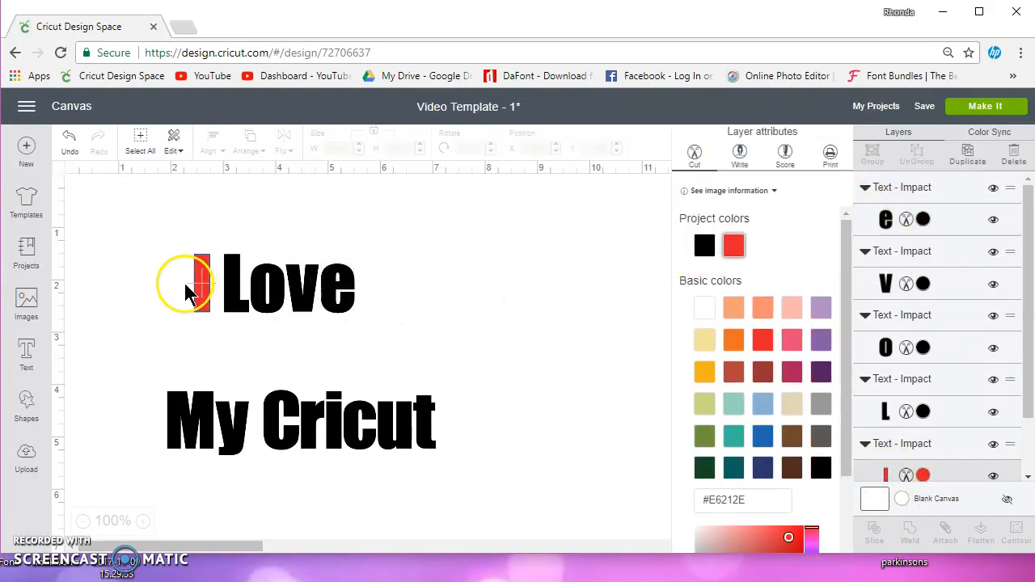
{"action": "left_click", "coordinate": [704, 245]}
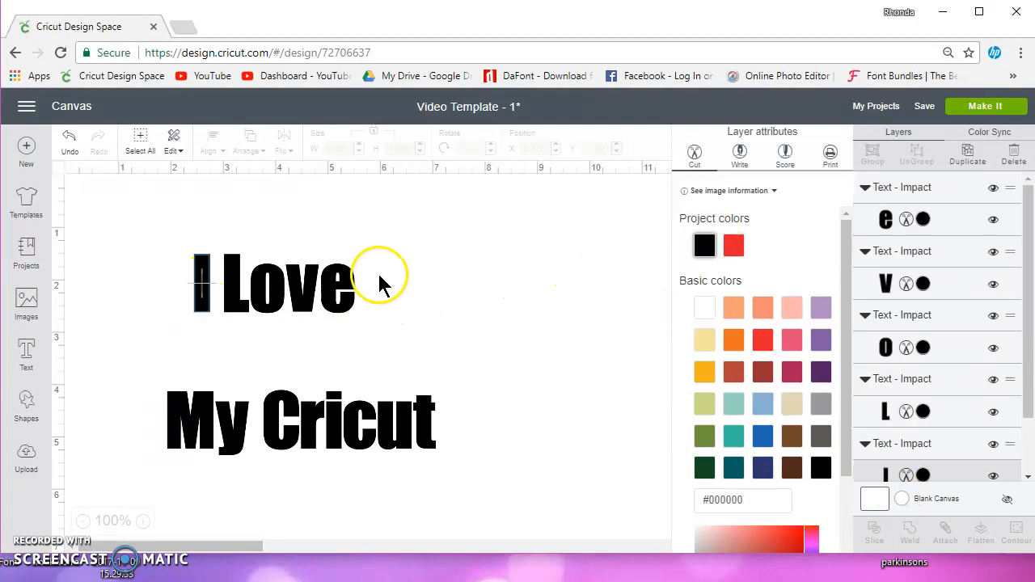
{"action": "left_click", "coordinate": [516, 237]}
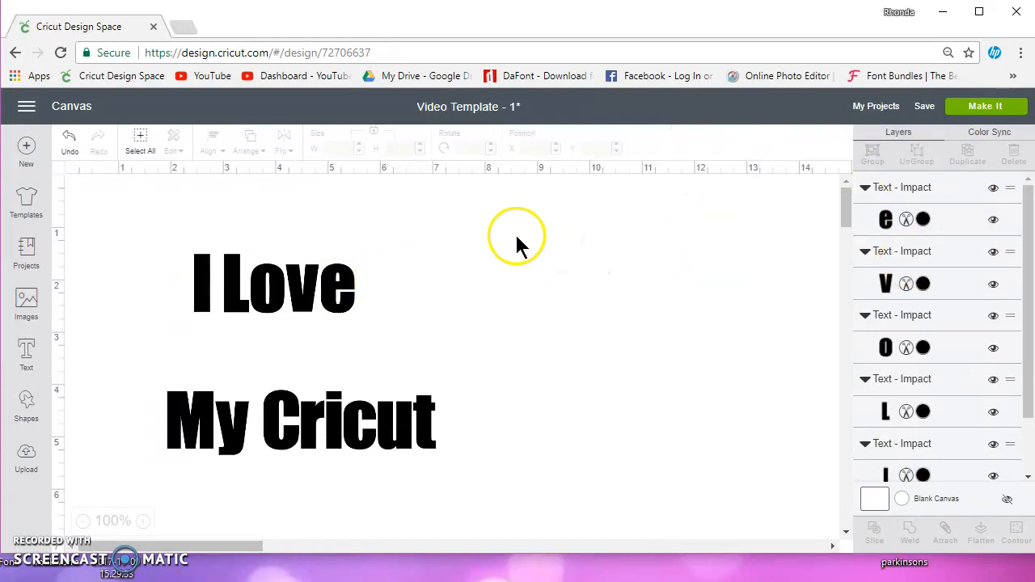
Delete all "I Love" letters and the "My Cricut" line together to clear the canvas.
{"action": "left_click", "coordinate": [392, 420]}
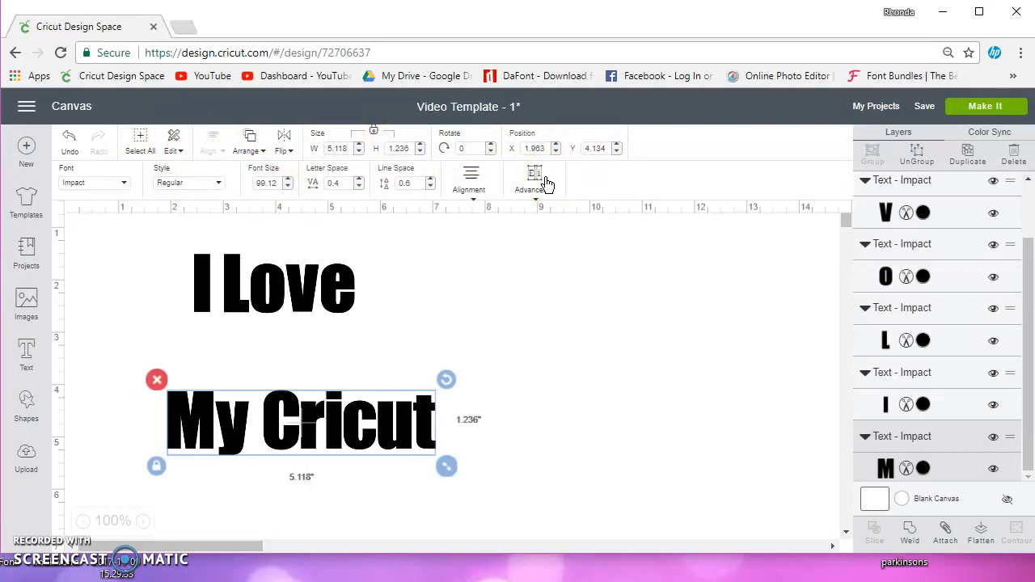
{"action": "left_click_drag", "start_coordinate": [487, 466], "coordinate": [141, 234]}
{"action": "left_click", "coordinate": [157, 244]}
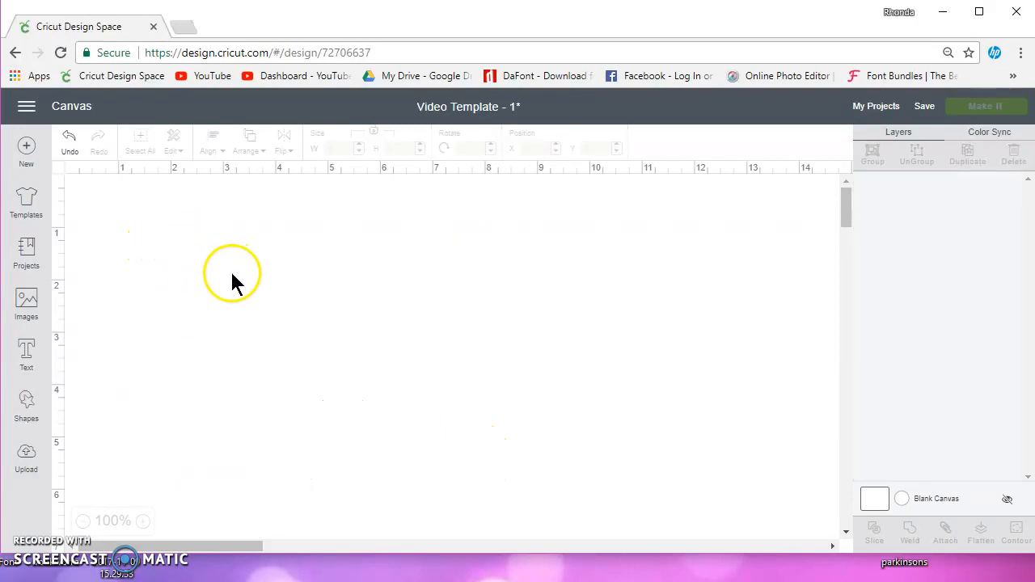
Insert a square and a circle, placing the square at about X 4.139, Y 0.694 and the circle beside it.
{"action": "left_click", "coordinate": [27, 404]}
{"action": "left_click", "coordinate": [84, 303]}
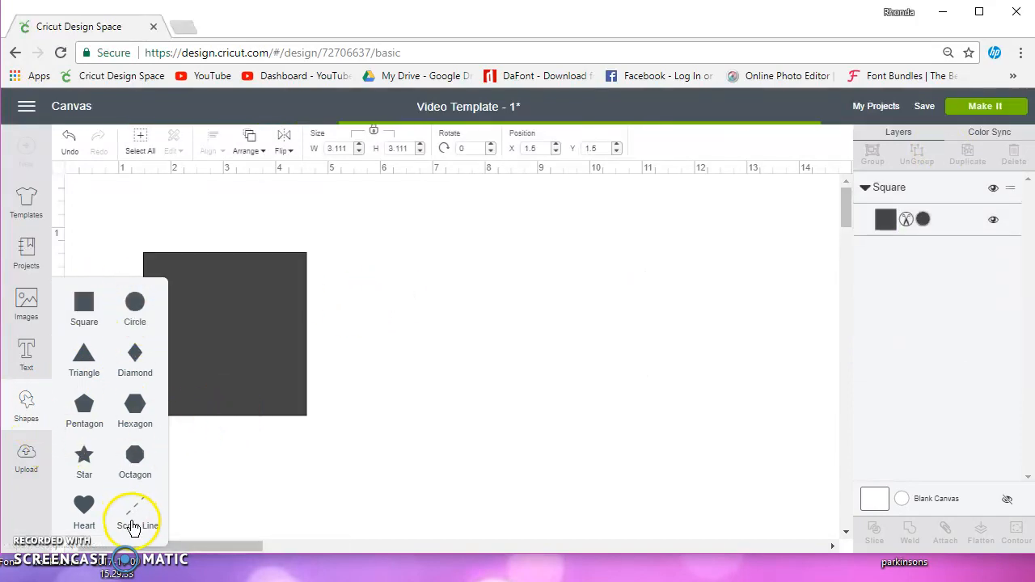
{"action": "left_click", "coordinate": [84, 505]}
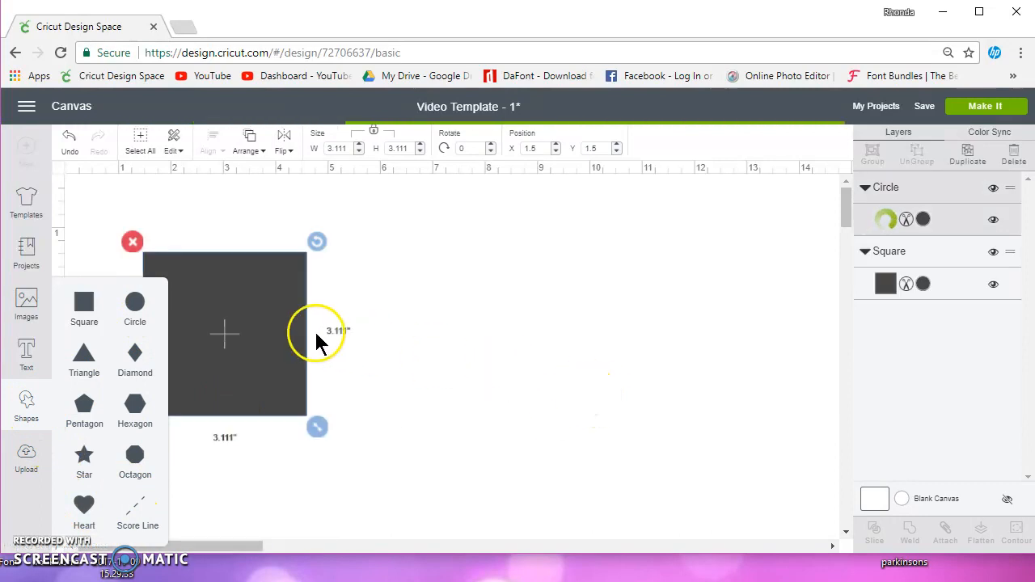
{"action": "left_click", "coordinate": [479, 287]}
{"action": "left_click_drag", "start_coordinate": [299, 356], "coordinate": [602, 273]}
{"action": "left_click_drag", "start_coordinate": [242, 339], "coordinate": [381, 297]}
Insert a heart and stretch it with unlocked proportions to about 5.546 wide and 4.146 high, then lock the proportions again.
{"action": "left_click", "coordinate": [36, 403]}
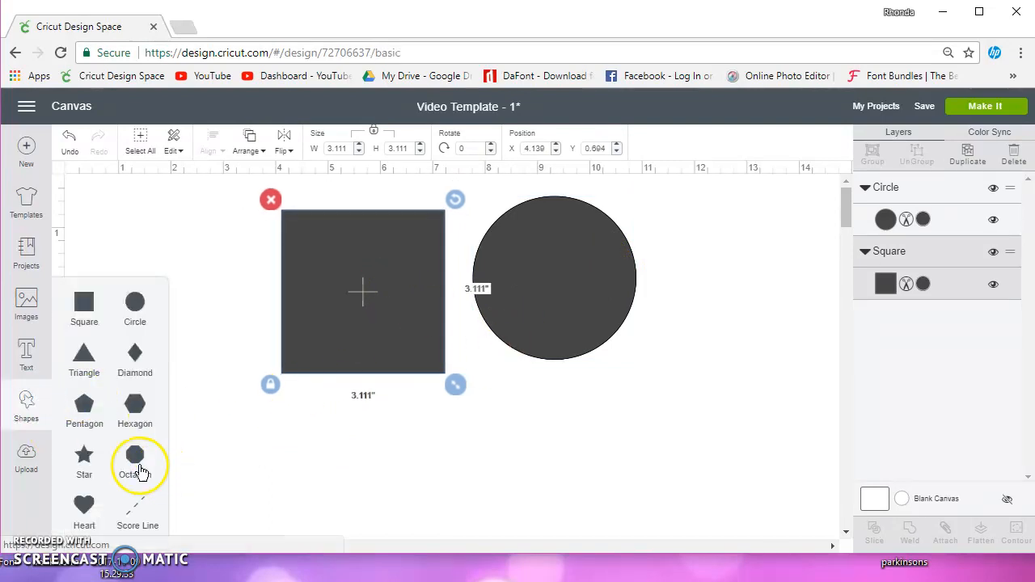
{"action": "left_click", "coordinate": [81, 501]}
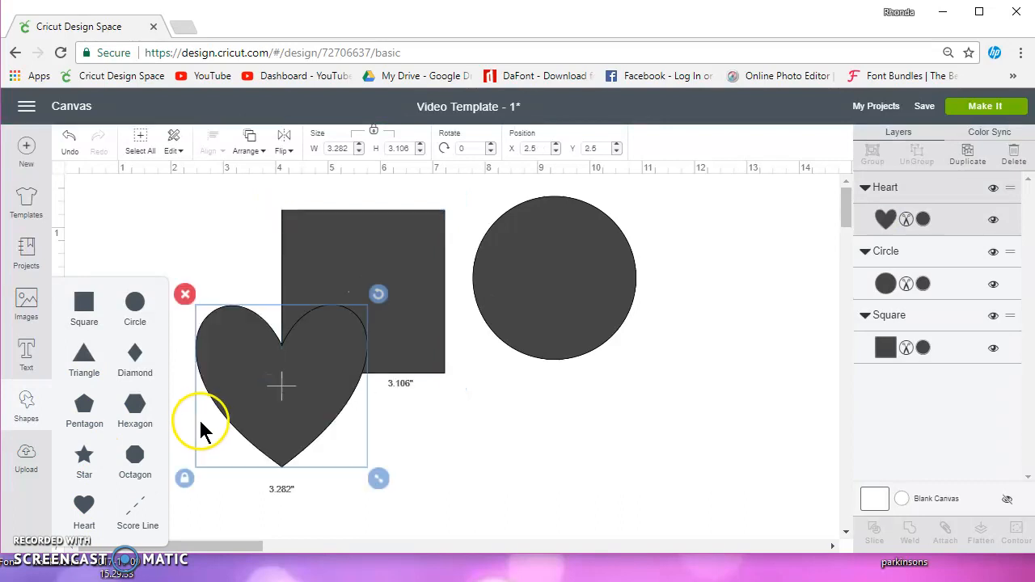
{"action": "left_click_drag", "start_coordinate": [321, 356], "coordinate": [243, 325]}
{"action": "left_click_drag", "start_coordinate": [287, 443], "coordinate": [246, 488]}
{"action": "left_click", "coordinate": [93, 458]}
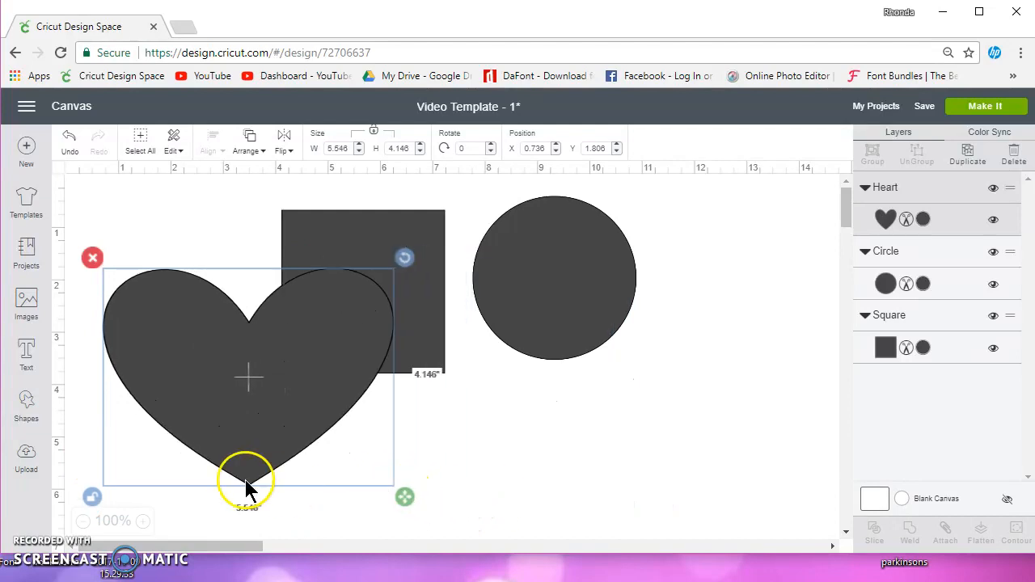
{"action": "left_click", "coordinate": [93, 495]}
Rotate the heart to about 316 degrees and delete it from the canvas.
{"action": "left_click_drag", "start_coordinate": [403, 262], "coordinate": [278, 175]}
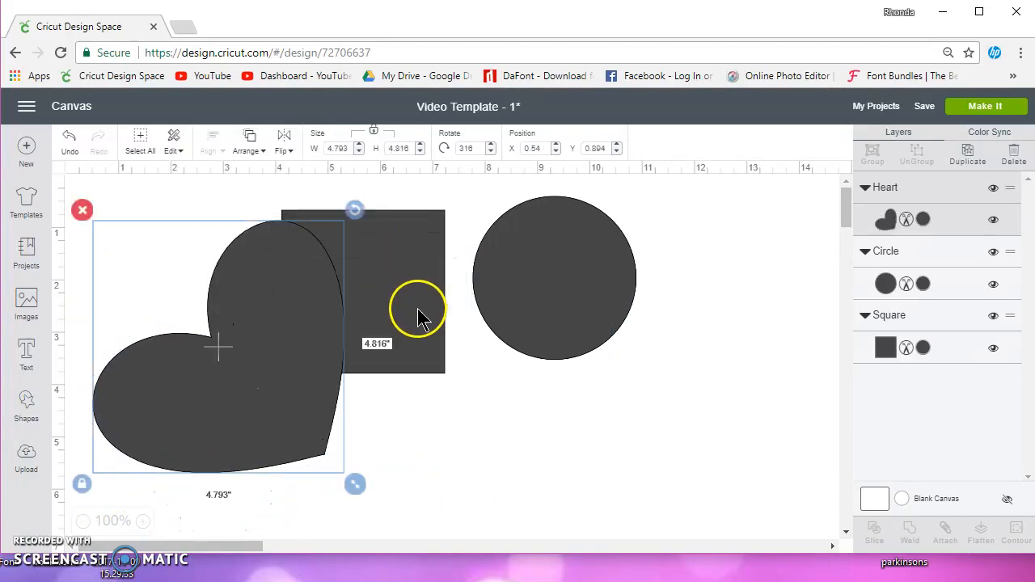
{"action": "left_click_drag", "start_coordinate": [274, 251], "coordinate": [315, 260]}
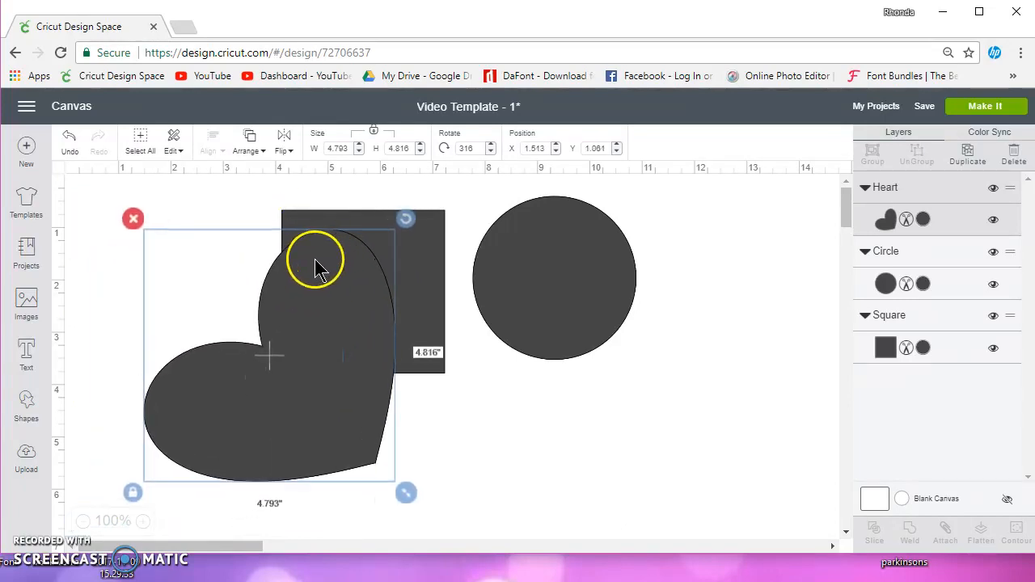
{"action": "left_click", "coordinate": [133, 220]}
Move the square to about X 1.403, Y 1.5.
{"action": "left_click", "coordinate": [342, 263]}
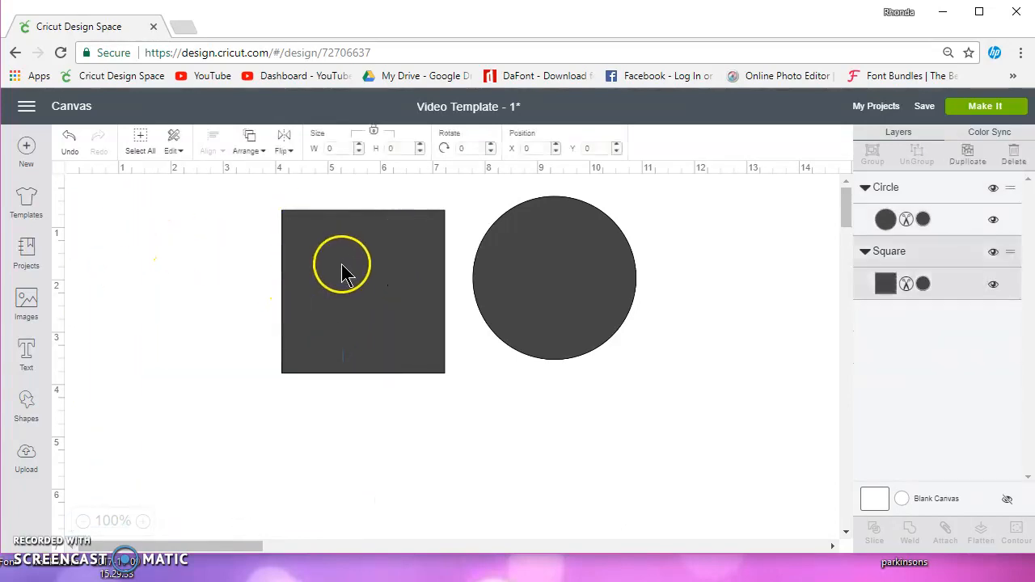
{"action": "left_click_drag", "start_coordinate": [395, 262], "coordinate": [278, 253]}
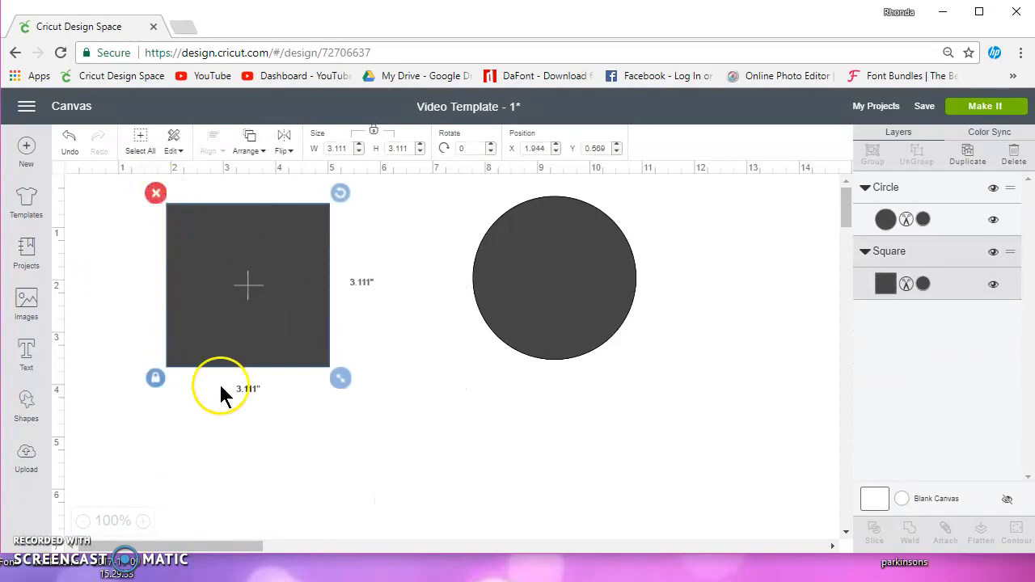
{"action": "left_click_drag", "start_coordinate": [231, 224], "coordinate": [203, 272]}
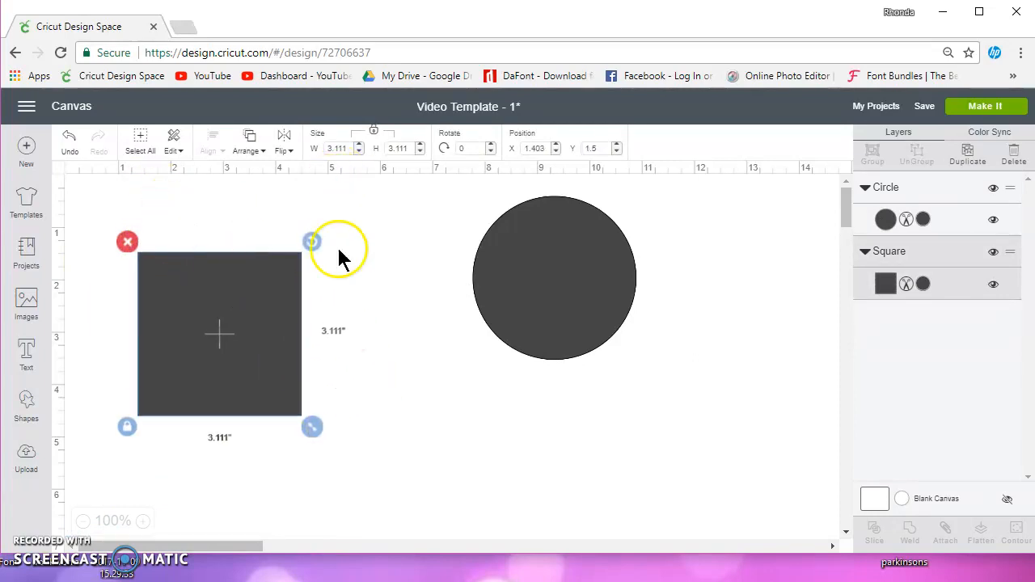
Move the circle to about X 5.667, Y 1.931 and delete it, keeping only the square.
{"action": "left_click", "coordinate": [556, 282]}
{"action": "left_click_drag", "start_coordinate": [561, 224], "coordinate": [445, 294]}
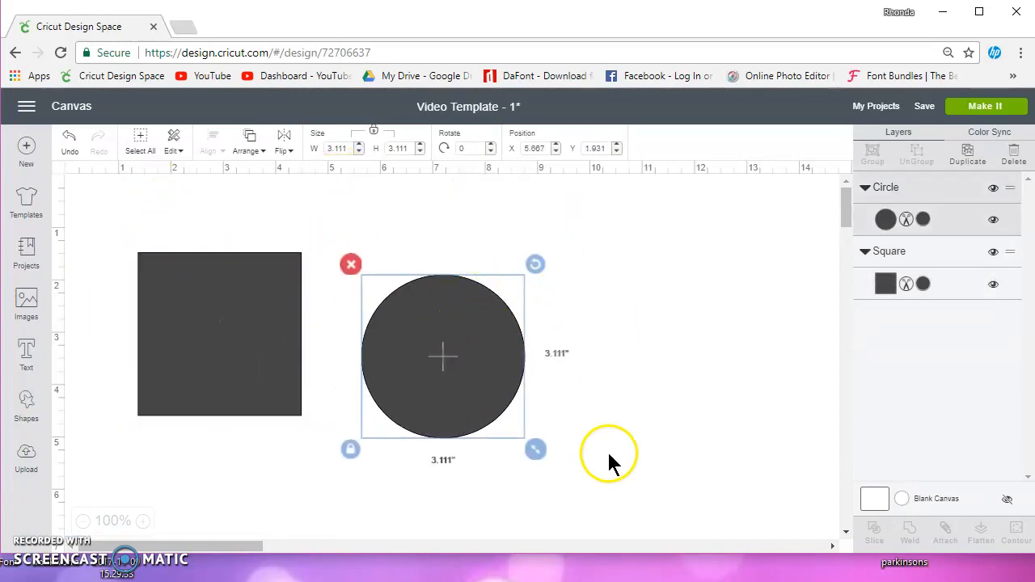
{"action": "left_click_drag", "start_coordinate": [574, 476], "coordinate": [141, 211]}
{"action": "left_click_drag", "start_coordinate": [519, 304], "coordinate": [385, 215]}
{"action": "left_click", "coordinate": [358, 267]}
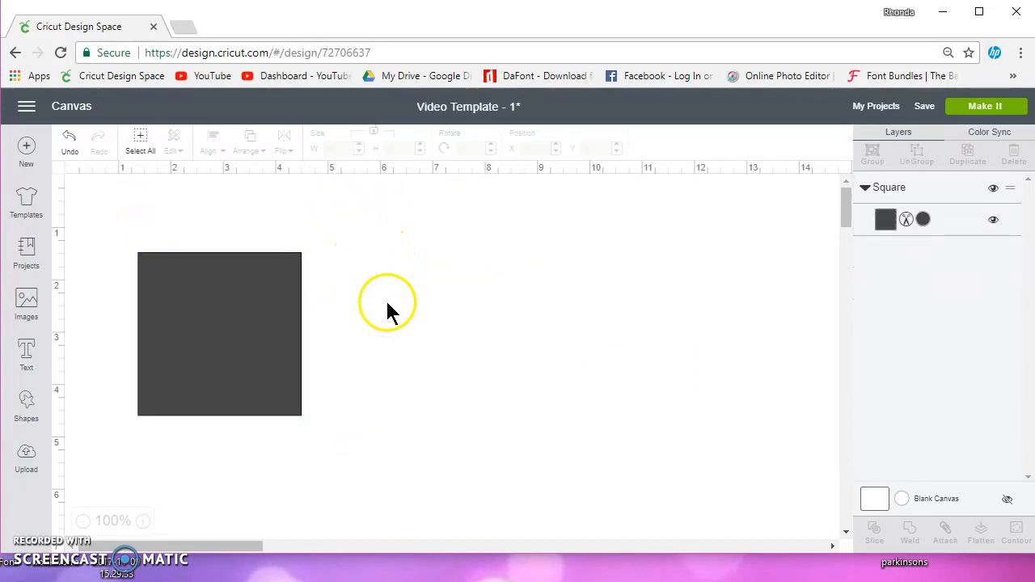
Insert a score line down the middle of the square at about X 2.944, Y 1.514, stretched to about 3.306 high.
{"action": "left_click", "coordinate": [29, 408]}
{"action": "left_click", "coordinate": [138, 508]}
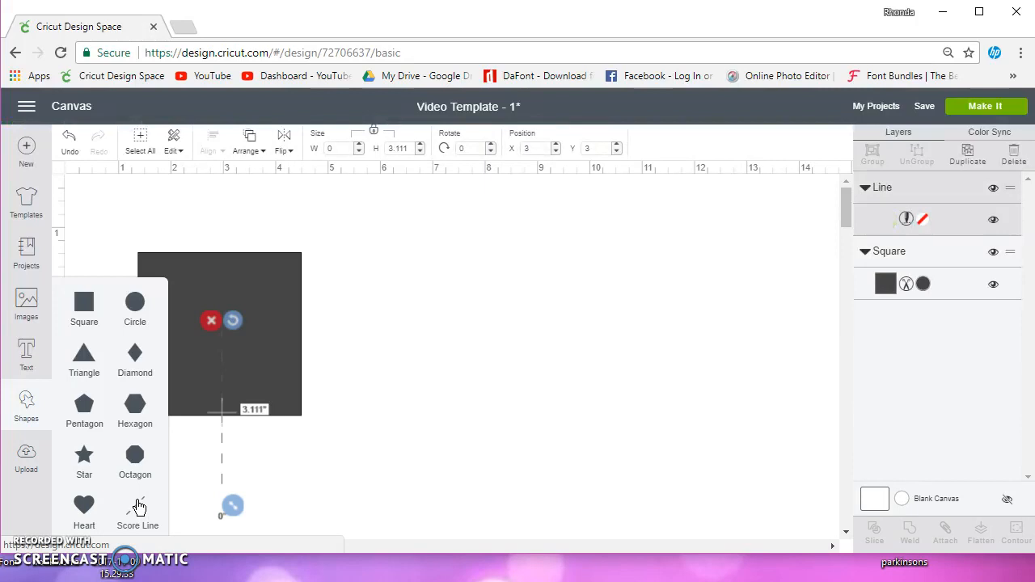
{"action": "left_click", "coordinate": [224, 439]}
{"action": "left_click_drag", "start_coordinate": [223, 444], "coordinate": [219, 364]}
{"action": "mouse_move", "coordinate": [225, 426]}
{"action": "left_mouse_down"}
{"action": "mouse_move", "coordinate": [225, 409]}
{"action": "mouse_move", "coordinate": [222, 436]}
{"action": "left_mouse_up"}
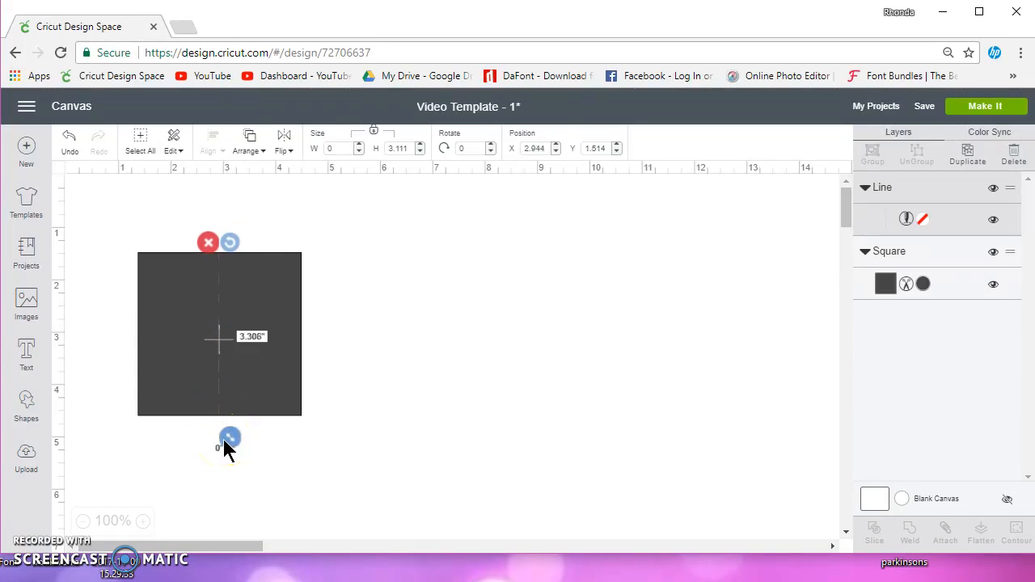
Select the score line and the square together and align them with Center.
{"action": "left_click_drag", "start_coordinate": [121, 228], "coordinate": [349, 464]}
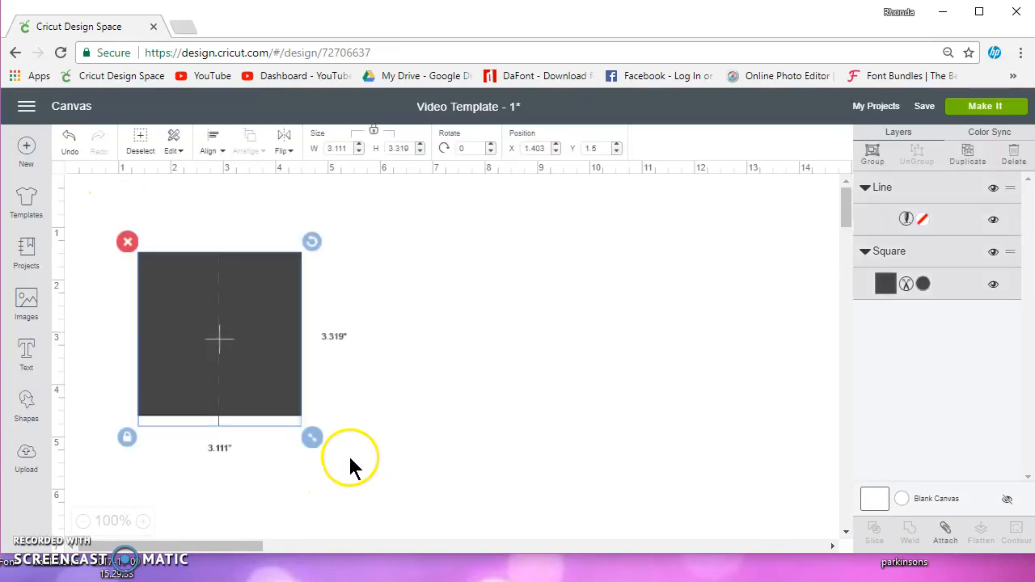
{"action": "left_click", "coordinate": [212, 141]}
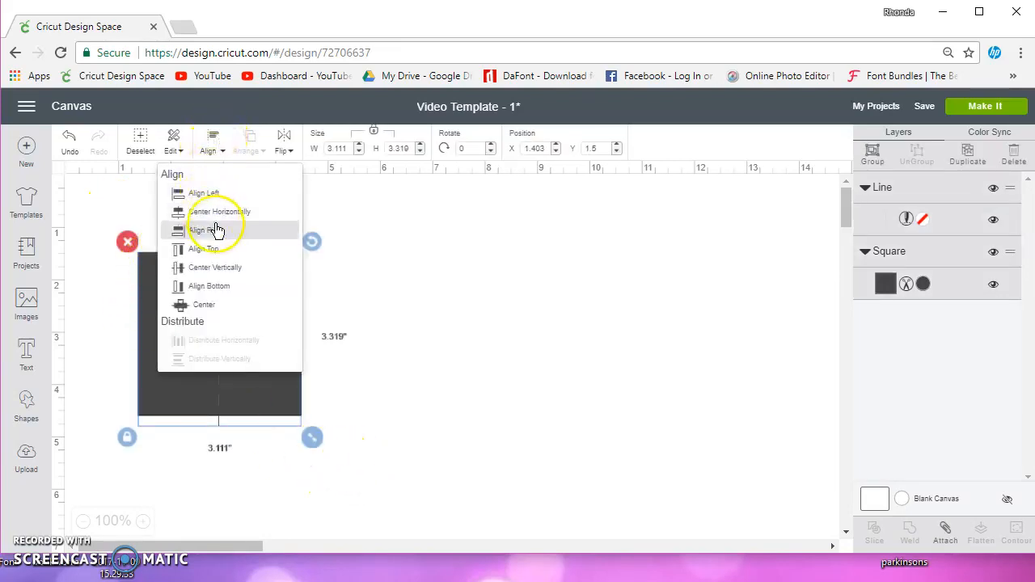
{"action": "left_click", "coordinate": [218, 307]}
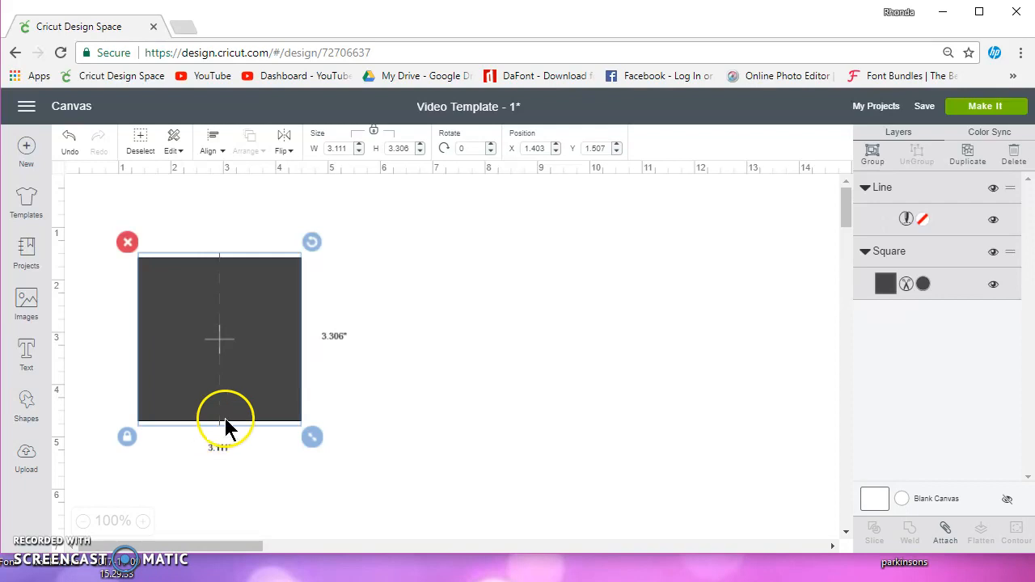
Shorten the score line so it fits within the square's height, and attach the line and the square together.
{"action": "left_click", "coordinate": [468, 248]}
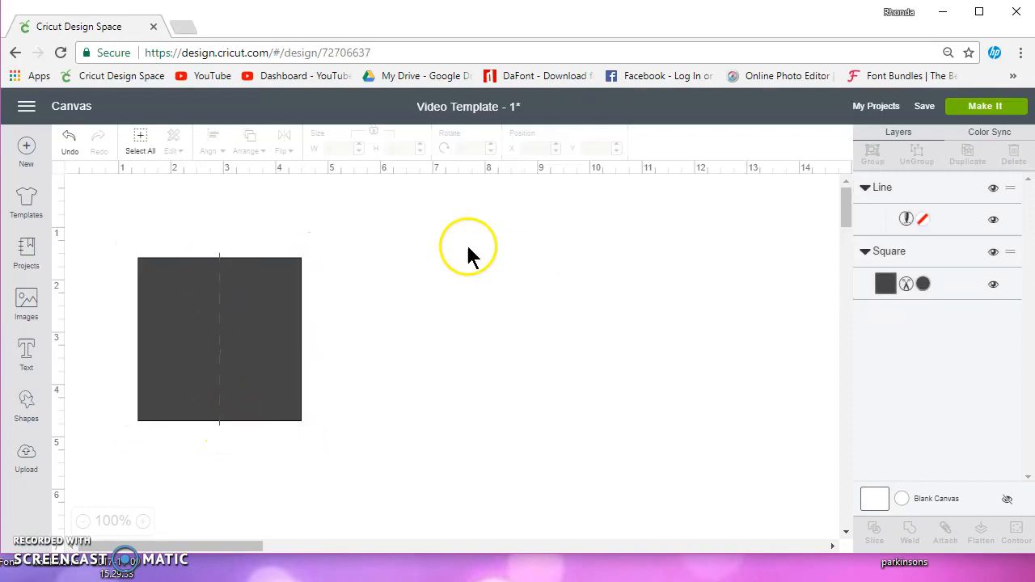
{"action": "left_click", "coordinate": [219, 277]}
{"action": "left_click_drag", "start_coordinate": [224, 288], "coordinate": [220, 293]}
{"action": "left_click_drag", "start_coordinate": [227, 438], "coordinate": [228, 428]}
{"action": "left_click_drag", "start_coordinate": [113, 213], "coordinate": [360, 459]}
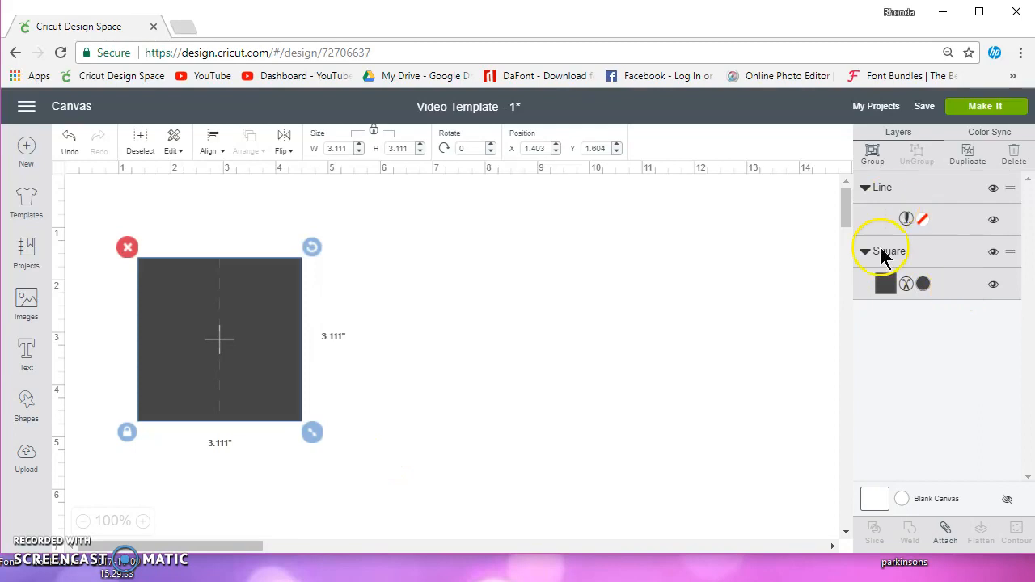
{"action": "left_click", "coordinate": [945, 533]}
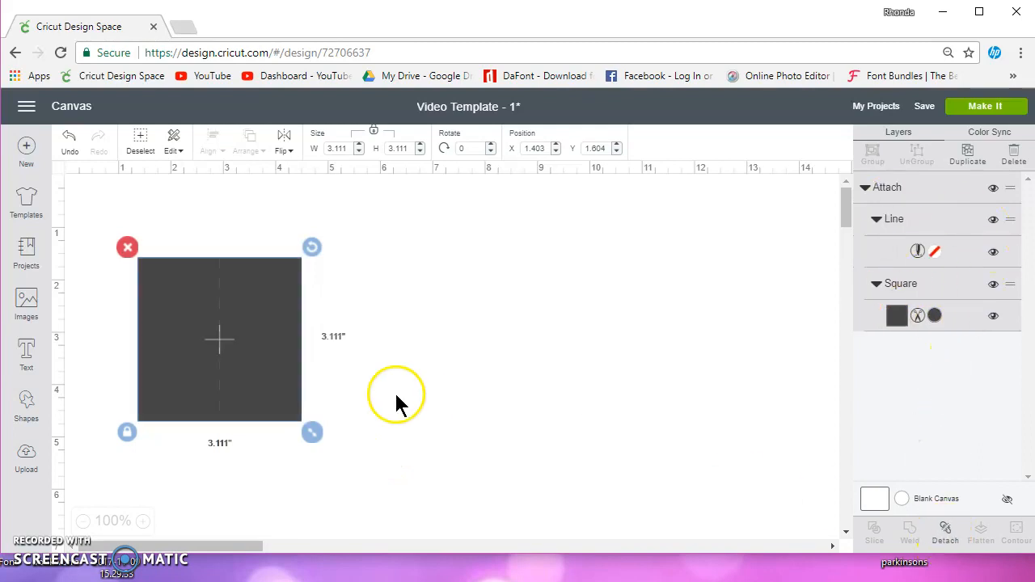
Move the attached square and score line to about X 3.153, Y 0.882 and delete them from the canvas.
{"action": "left_click_drag", "start_coordinate": [258, 340], "coordinate": [591, 294]}
{"action": "left_click_drag", "start_coordinate": [529, 253], "coordinate": [296, 266]}
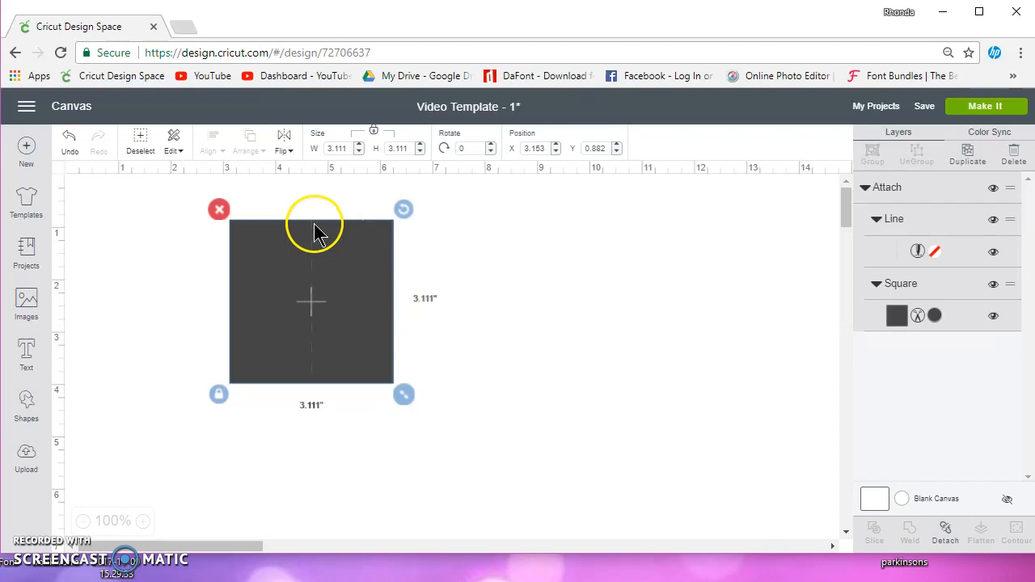
{"action": "left_click", "coordinate": [317, 301]}
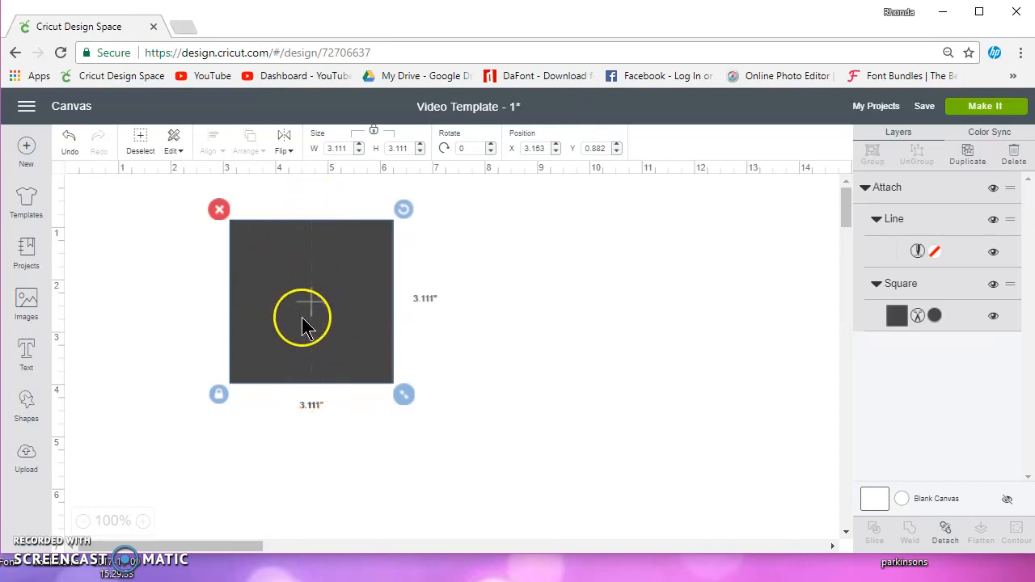
{"action": "left_click", "coordinate": [219, 209]}
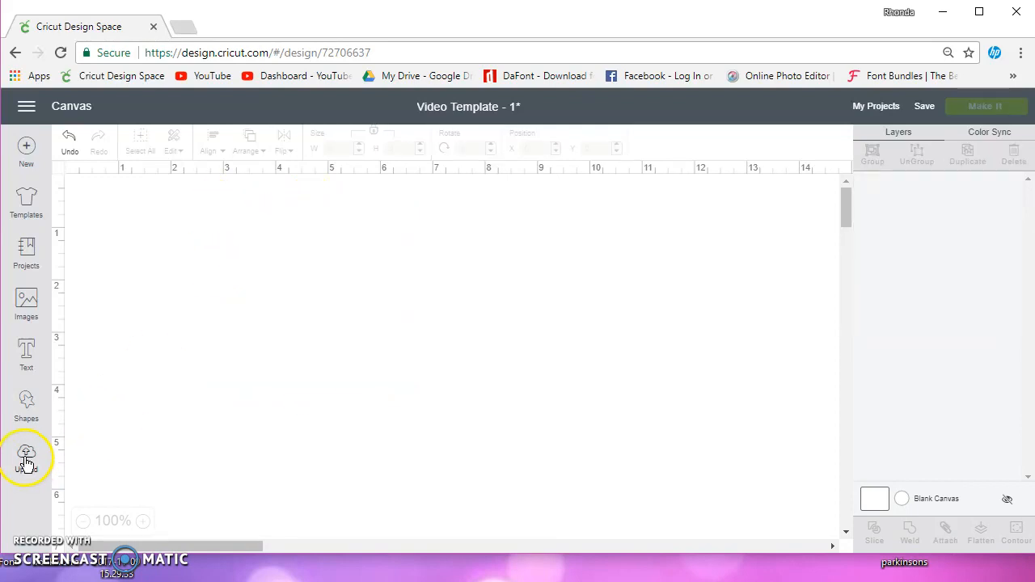
Open the upload page and look through the image and pattern upload options and the recently uploaded images.
{"action": "left_click", "coordinate": [27, 458]}
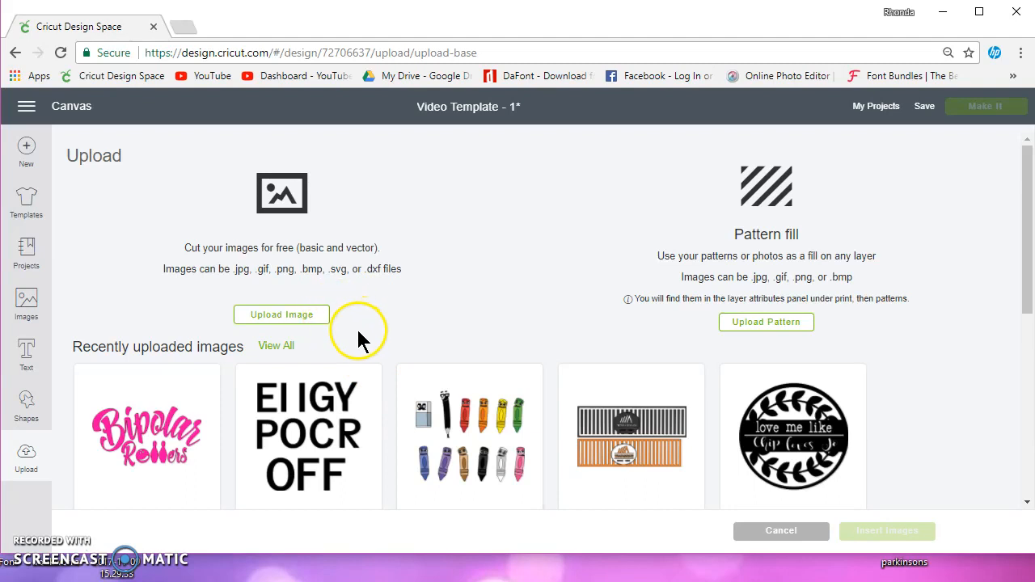
{"action": "scroll", "coordinate": [559, 364], "scroll_direction": "down", "scroll_amount": 6}
{"action": "scroll", "coordinate": [559, 368], "scroll_direction": "up", "scroll_amount": 8}
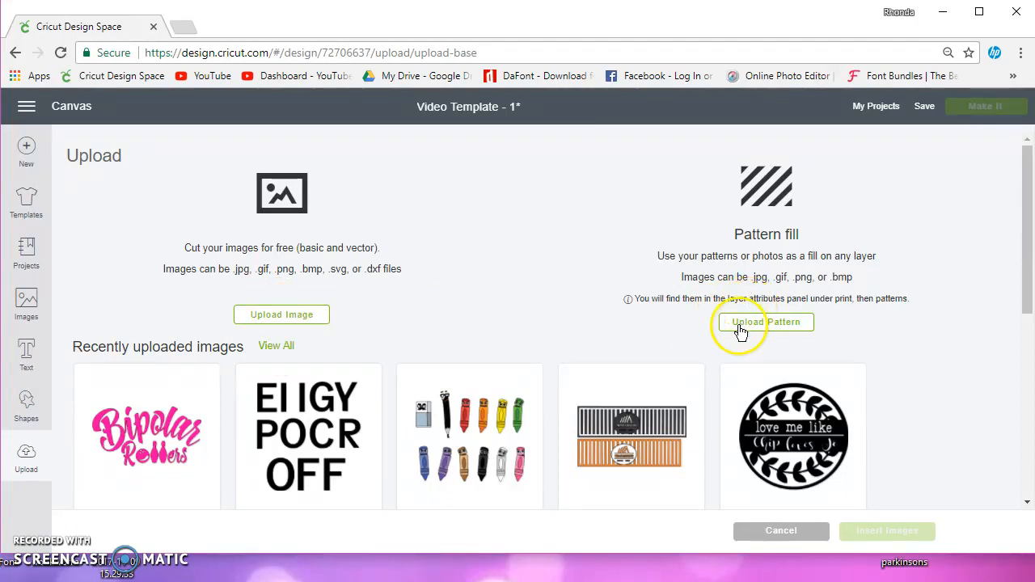
Open the image upload page, and view the DS3 For Beginners folder in File Explorer before minimizing it.
{"action": "left_click", "coordinate": [264, 317]}
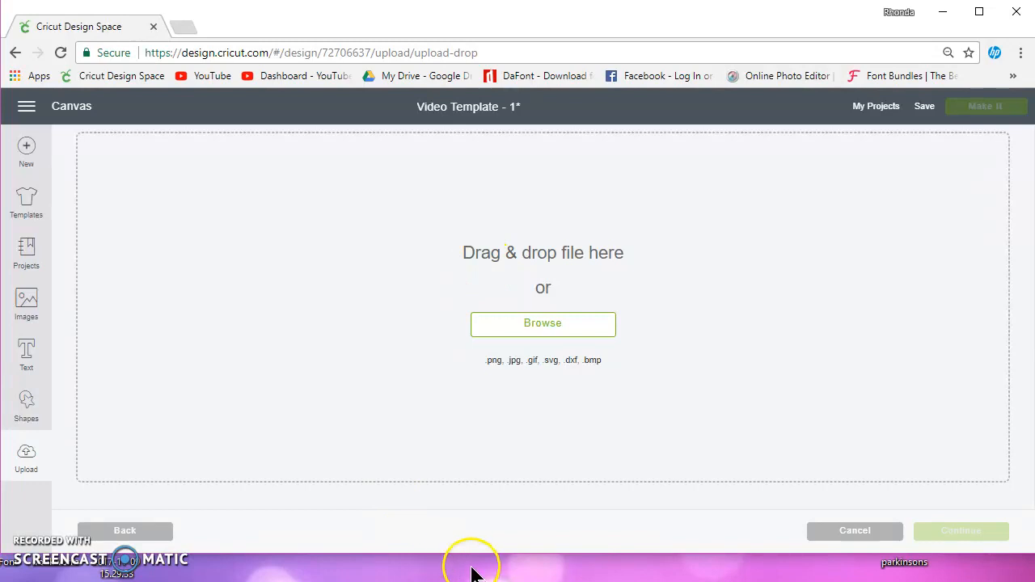
{"action": "mouse_move", "coordinate": [396, 581]}
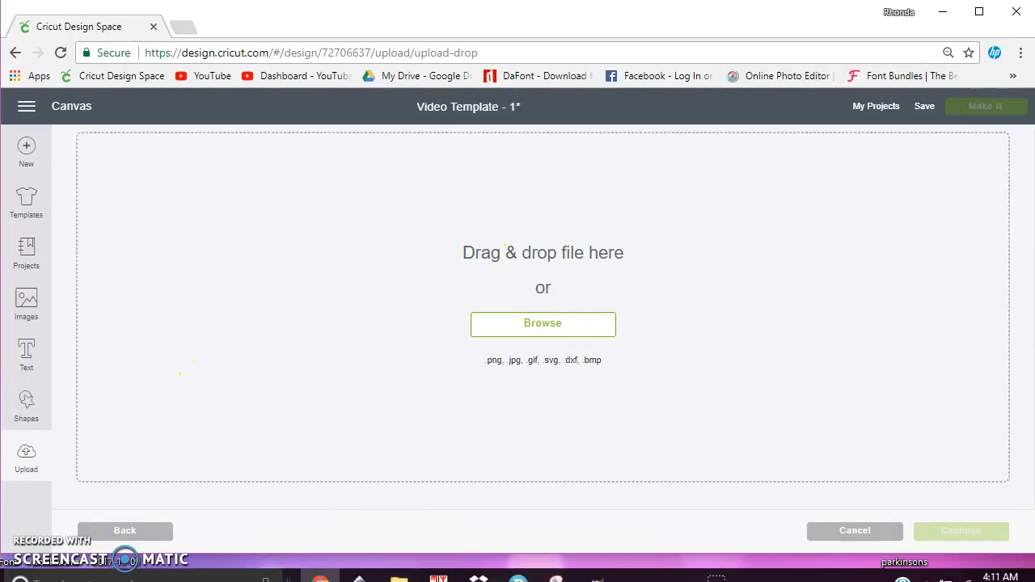
{"action": "left_click", "coordinate": [399, 579]}
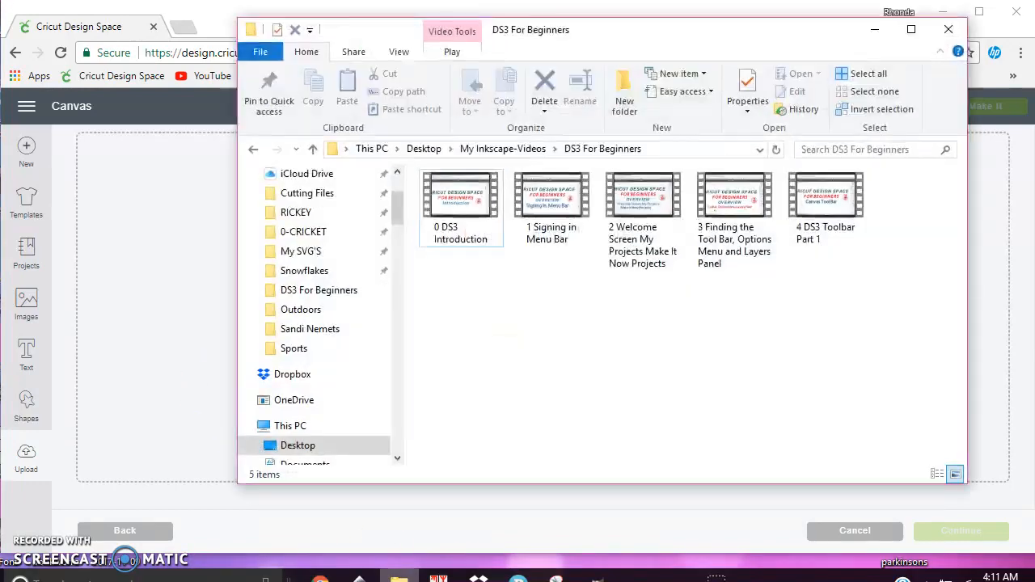
{"action": "left_click", "coordinate": [868, 29]}
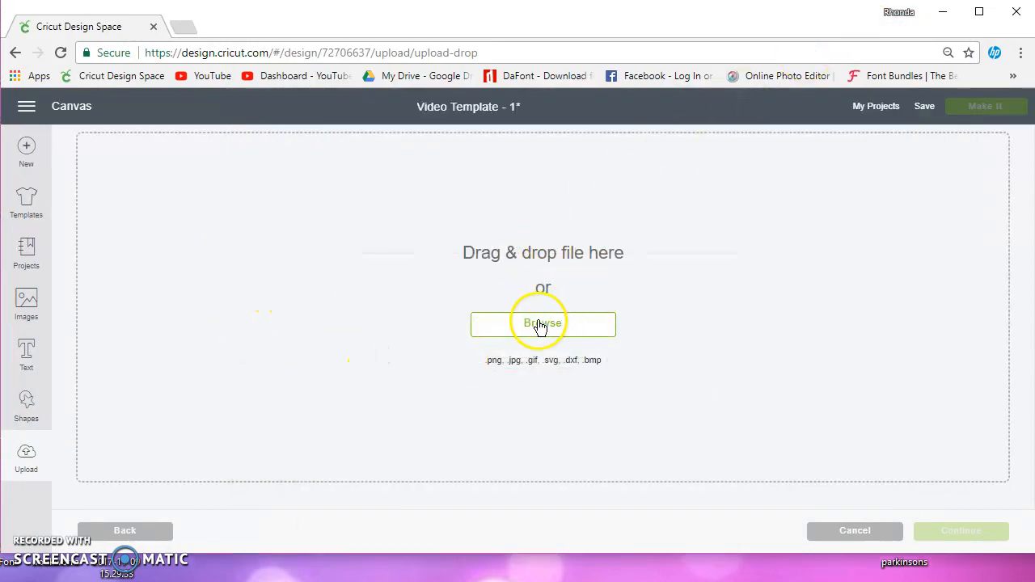
View the Desktop folders in the image upload's file picker, close it, and cancel the upload.
{"action": "left_click", "coordinate": [326, 256]}
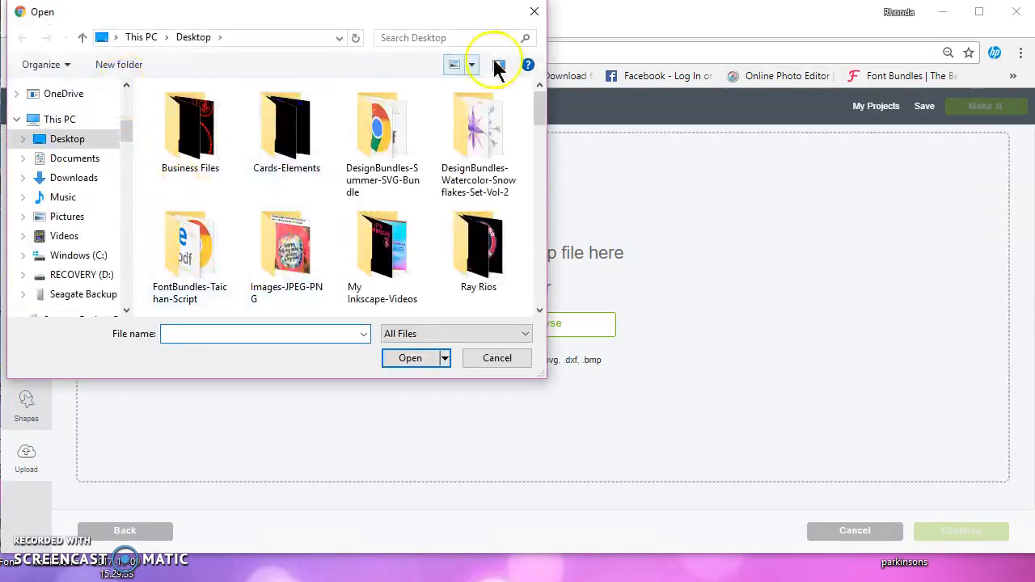
{"action": "left_click", "coordinate": [533, 11]}
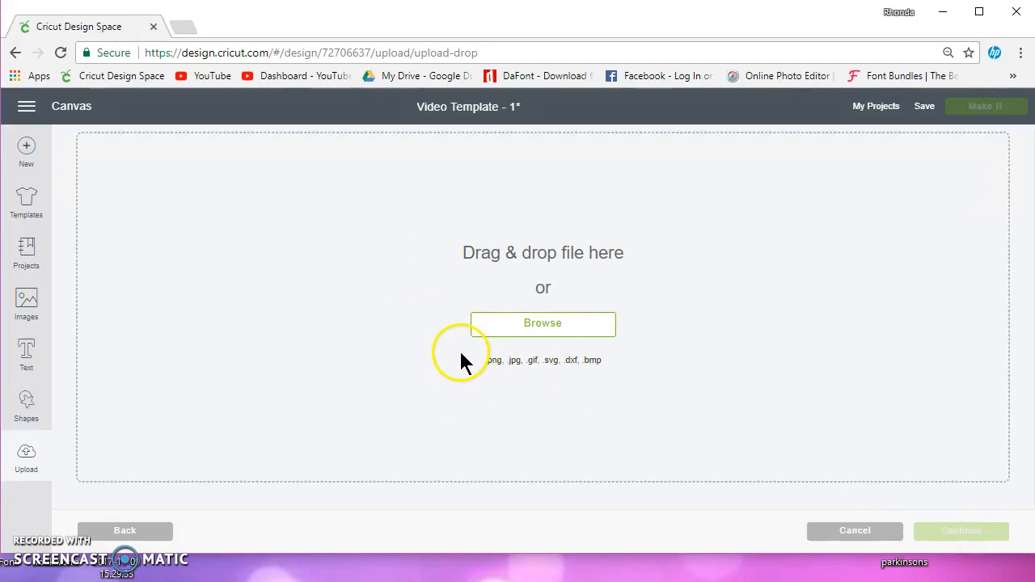
{"action": "left_click", "coordinate": [852, 534]}
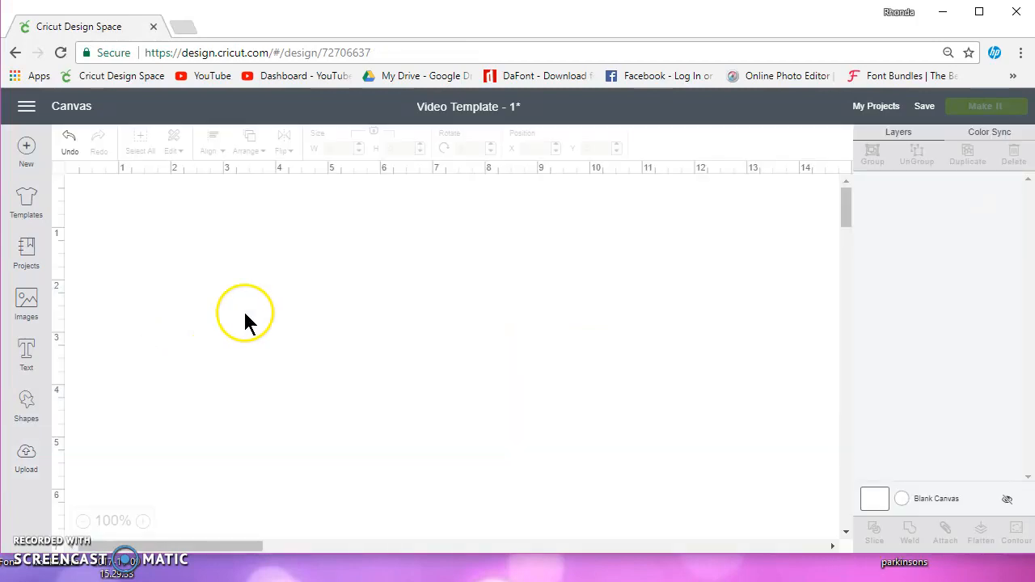
Reopen the upload page to review the recently uploaded images, and return to the canvas without inserting any.
{"action": "left_click", "coordinate": [26, 460]}
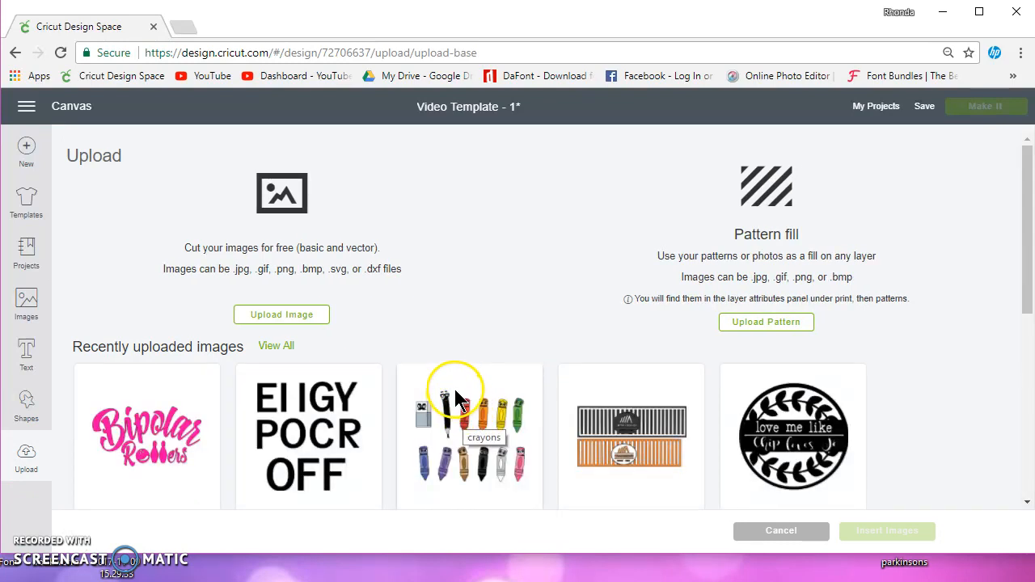
{"action": "scroll", "coordinate": [457, 396], "scroll_direction": "down", "scroll_amount": 10}
{"action": "scroll", "coordinate": [457, 398], "scroll_direction": "up", "scroll_amount": 10}
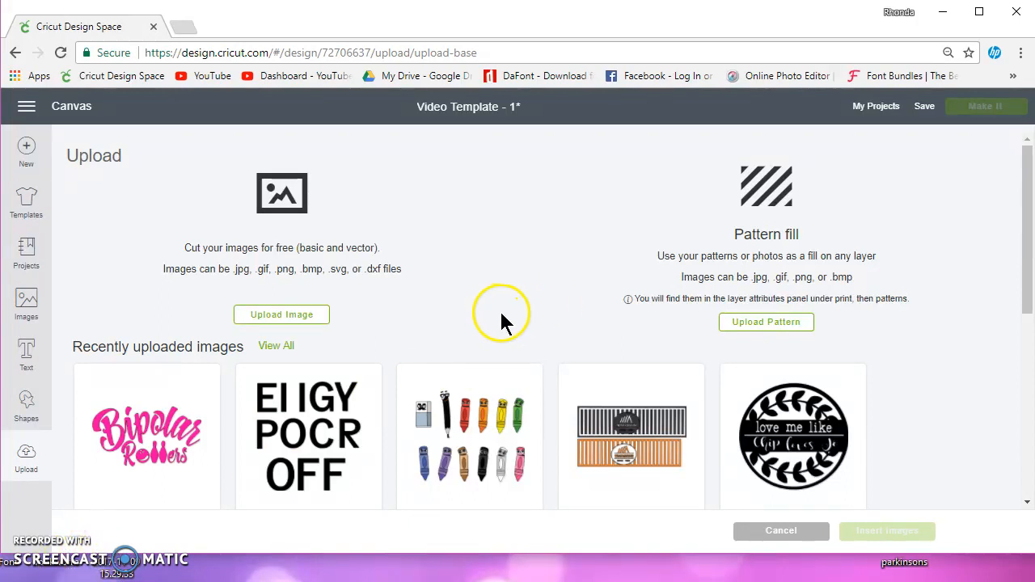
{"action": "left_click", "coordinate": [773, 533]}
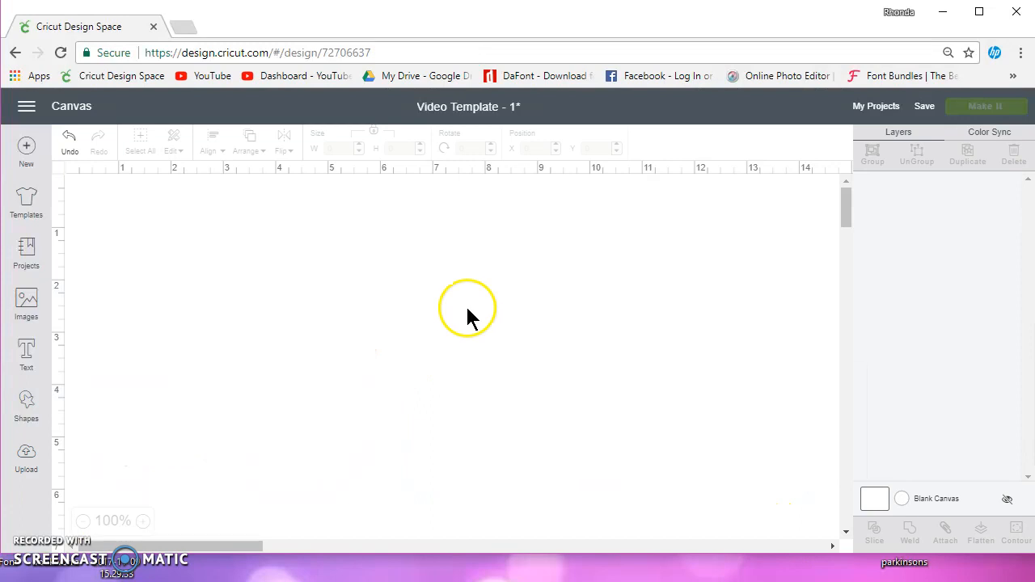